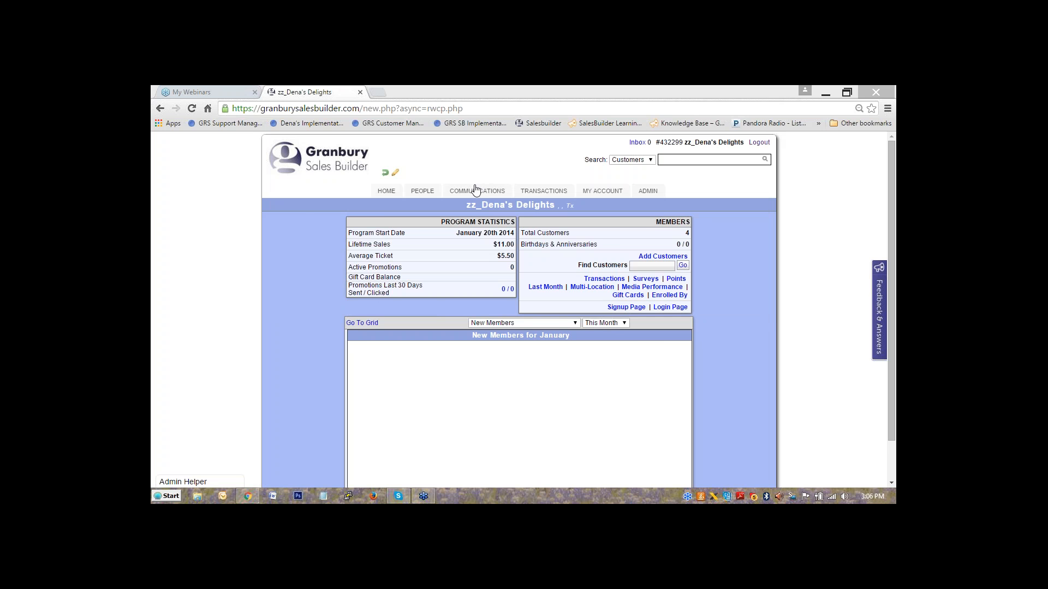
Drop down the COMMUNICATIONS tab's icon menu from the account dashboard.
mouse_move(475, 192)
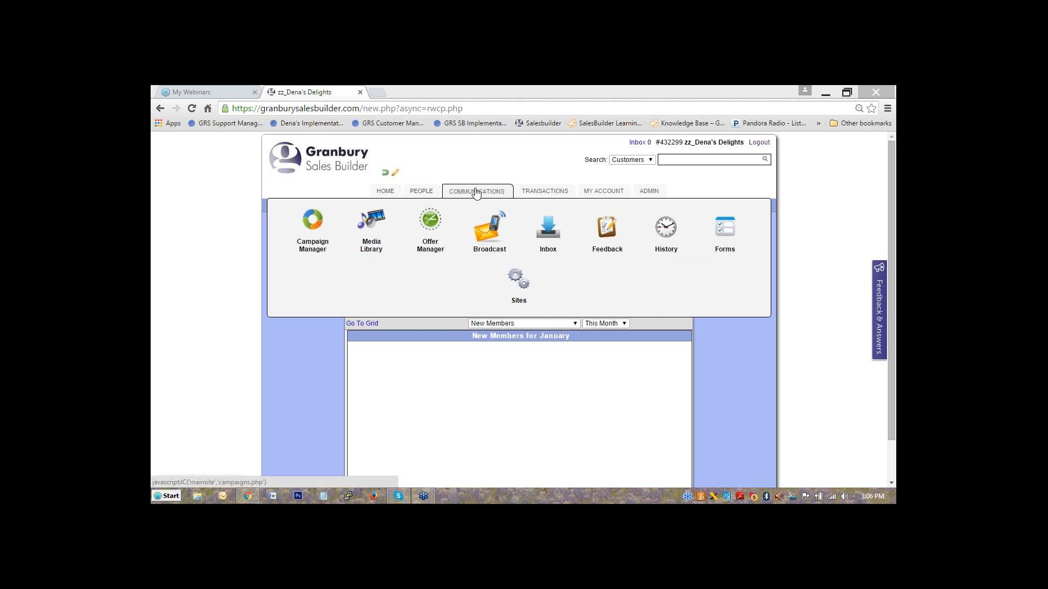
Choose Broadcast from the Communications menu to open New Broadcast on Select Message.
click(489, 224)
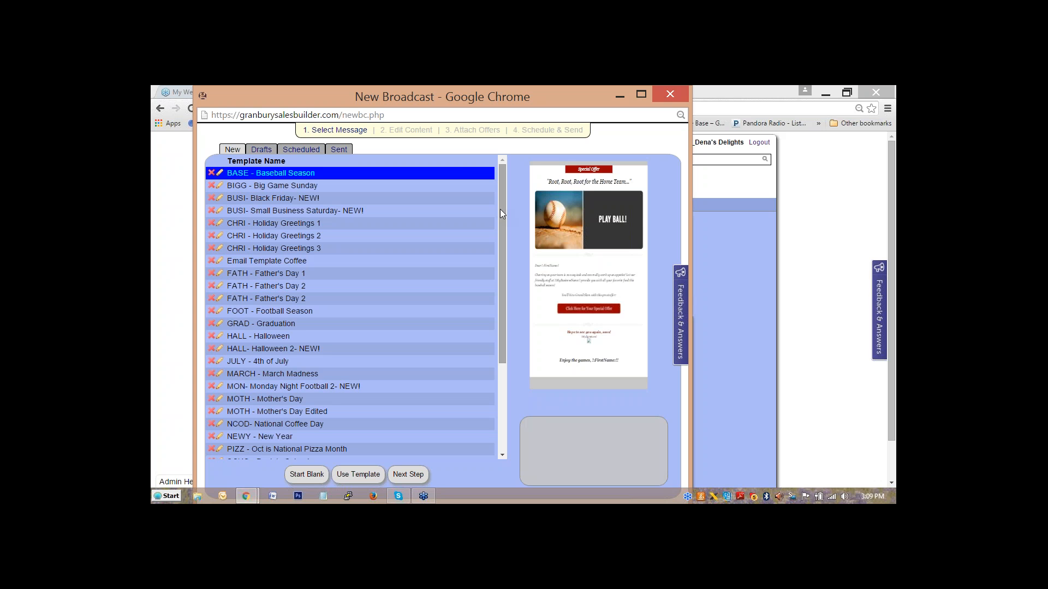
Pick the TEMP- Template 1 pizza template and load it with Use Template.
drag(500, 209, 505, 275)
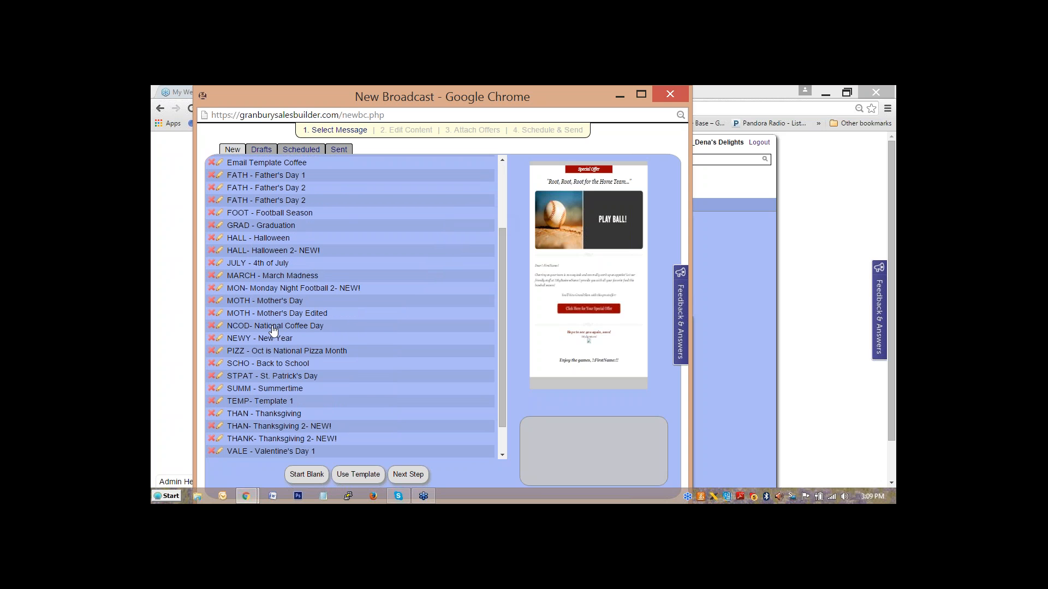
click(270, 403)
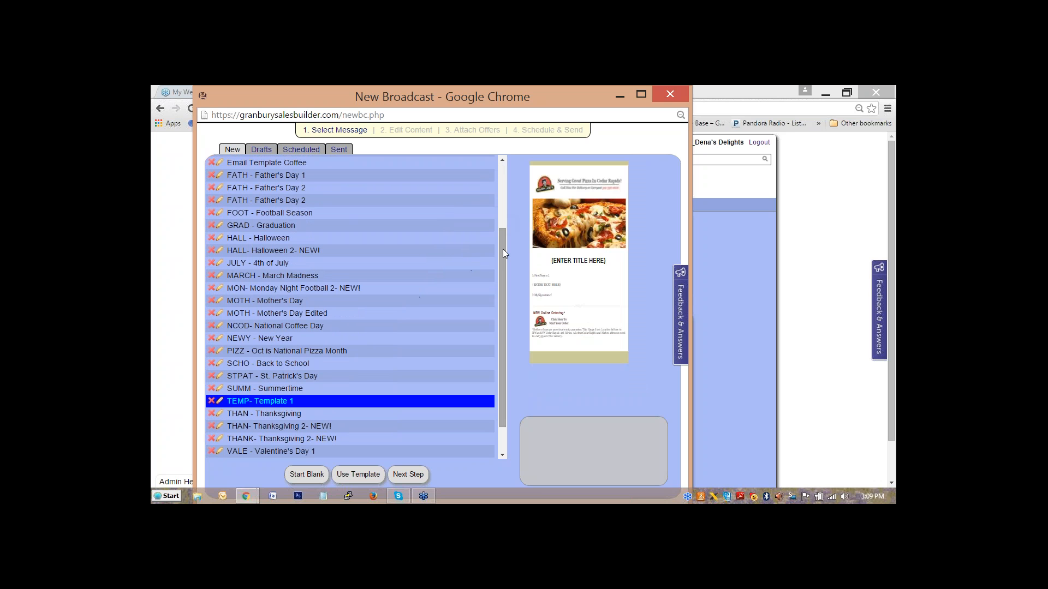
click(358, 474)
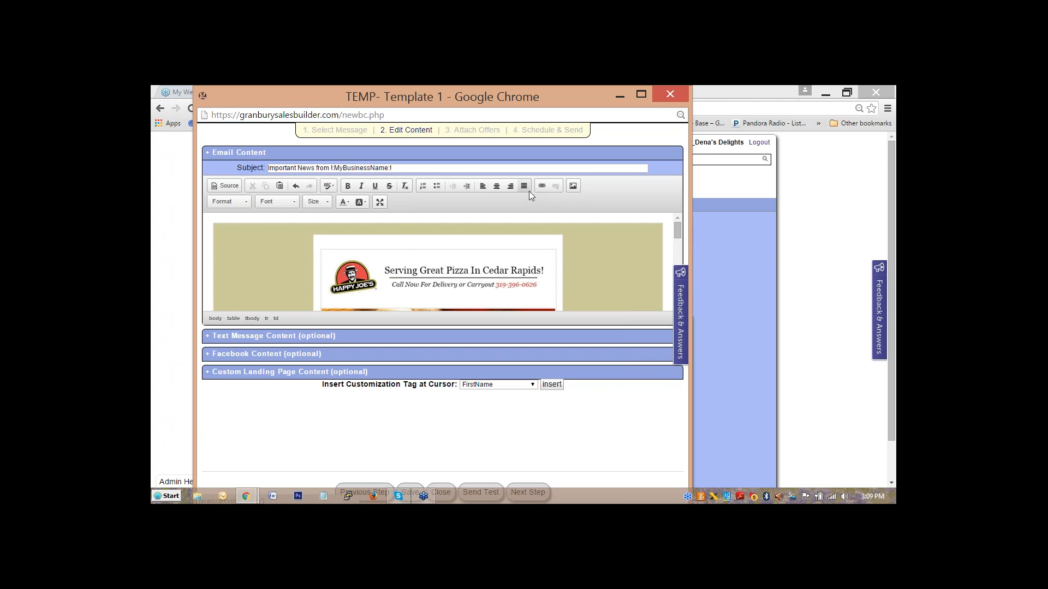
Maximize the email editor and place the cursor in the {ENTER TITLE HERE} heading.
click(380, 202)
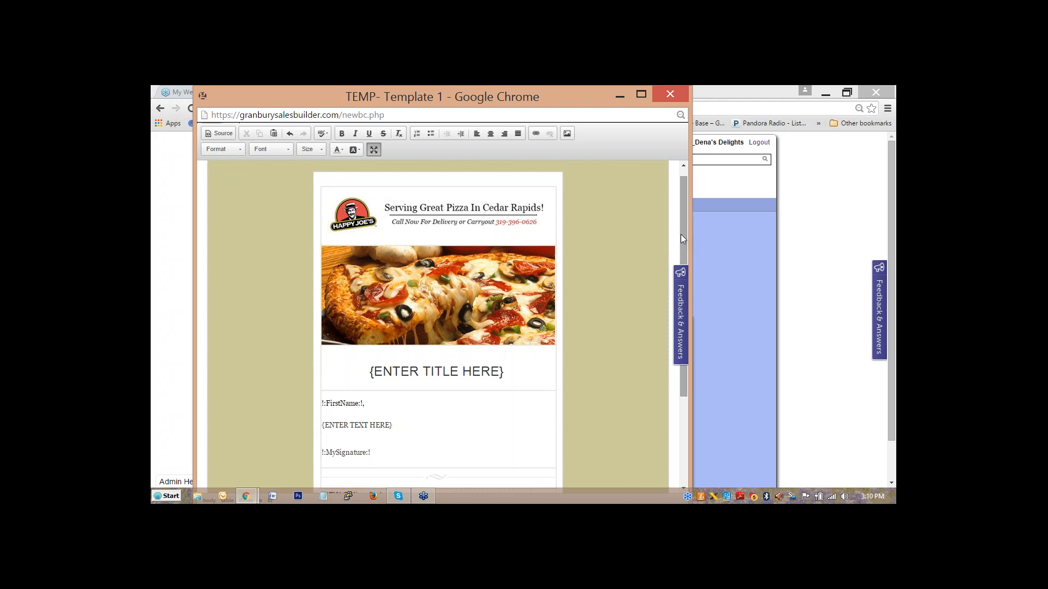
click(509, 282)
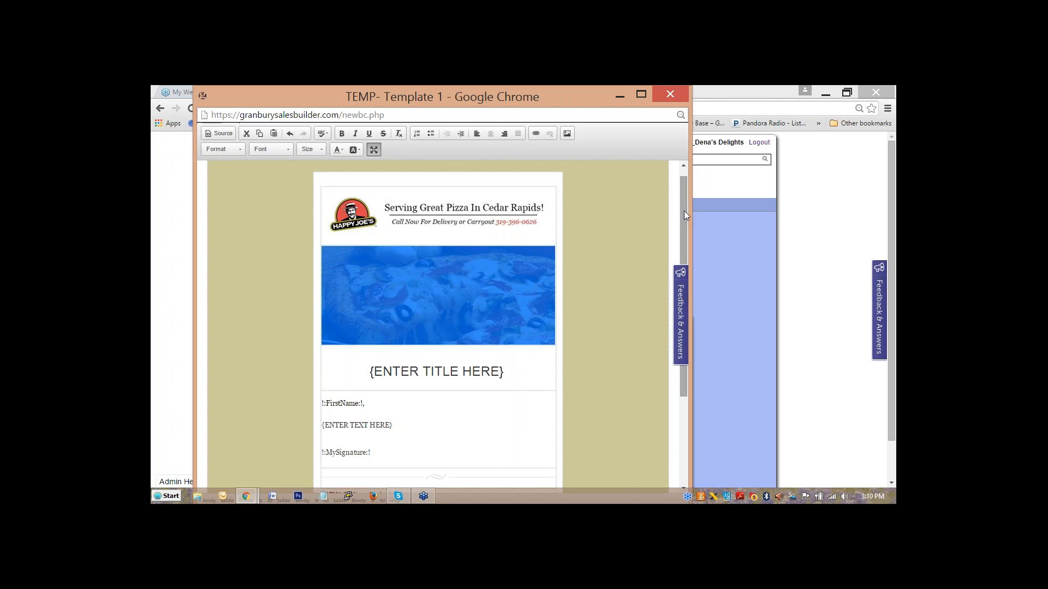
drag(684, 214, 684, 227)
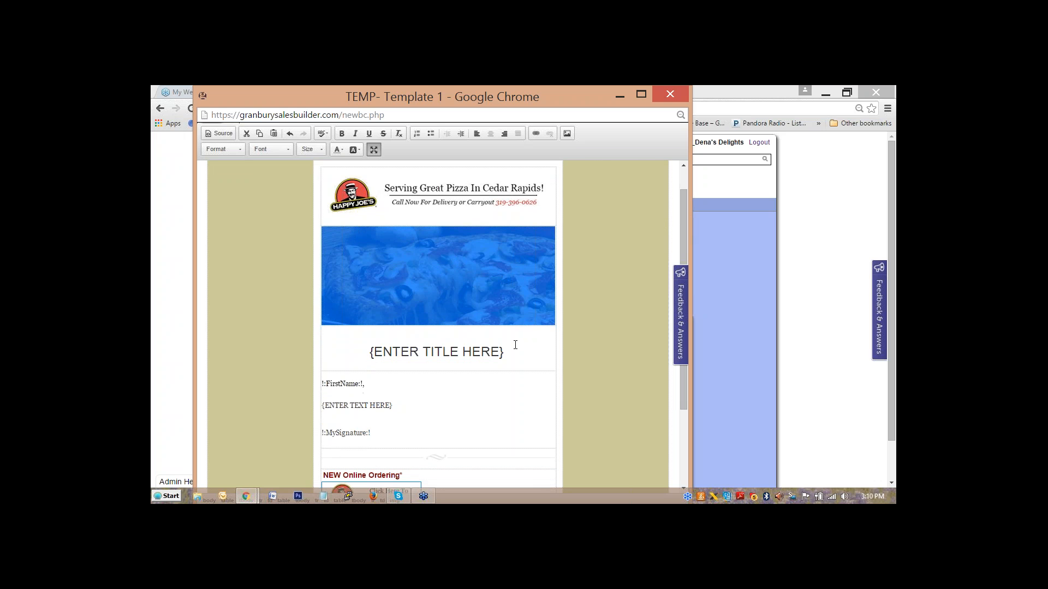
click(515, 345)
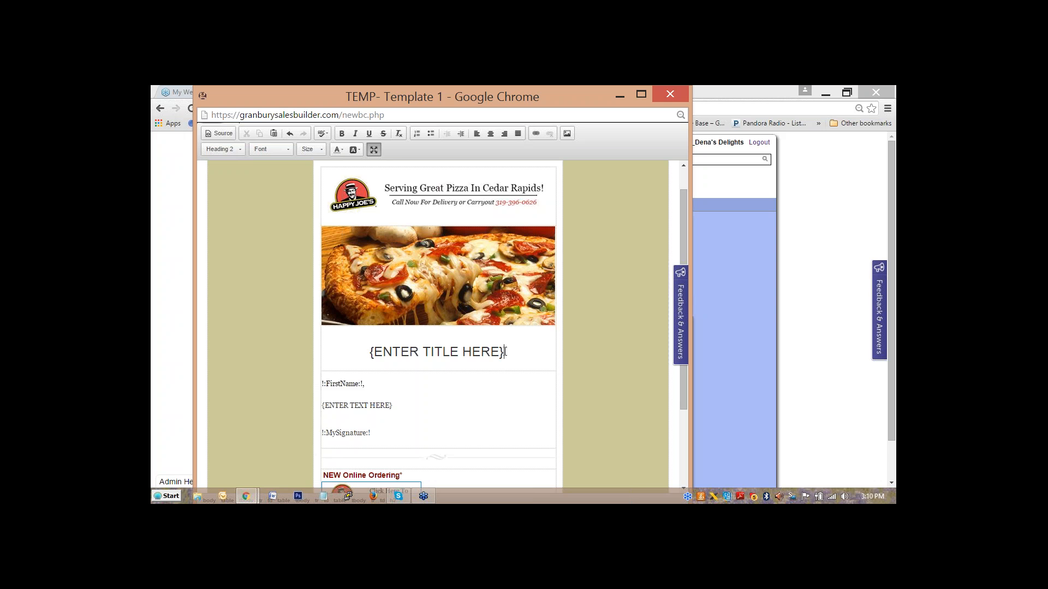
Overwrite the {ENTER TITLE HERE} placeholder with '20% Off Online Orders Friday!'.
drag(505, 352, 371, 353)
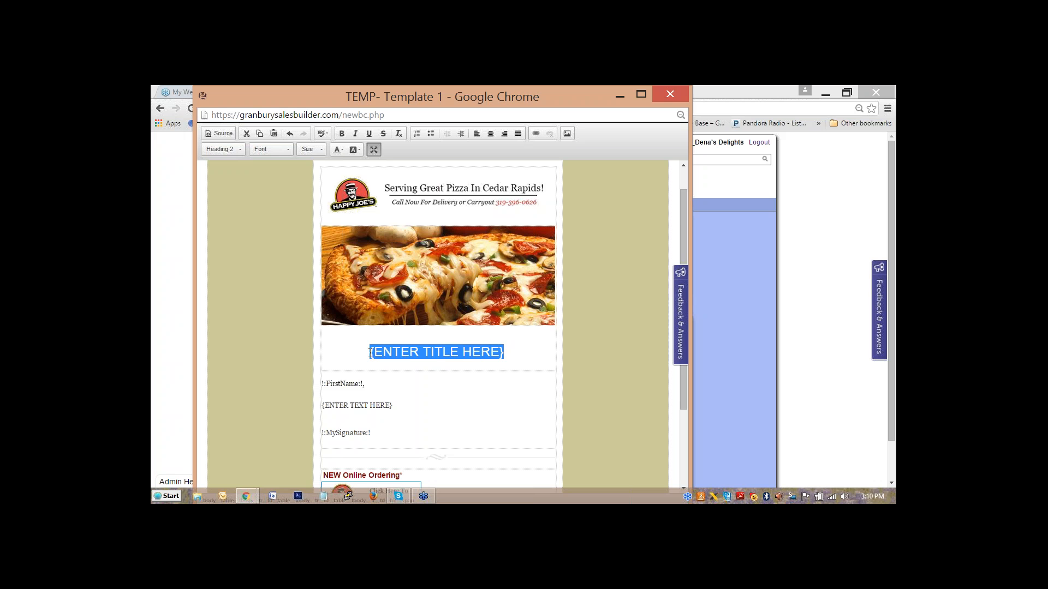
text(20)
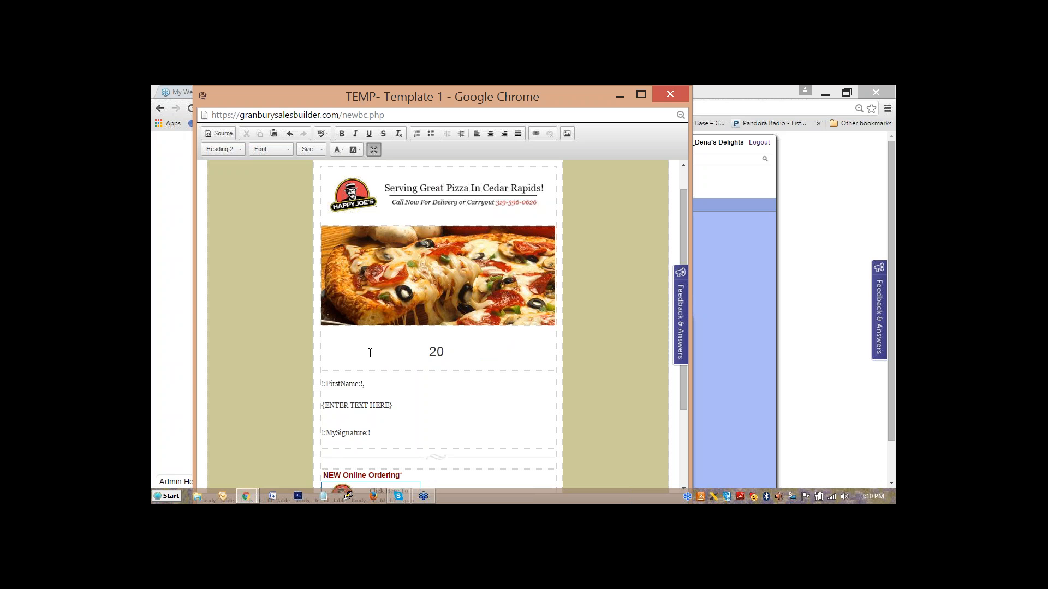
text(% Off Online O)
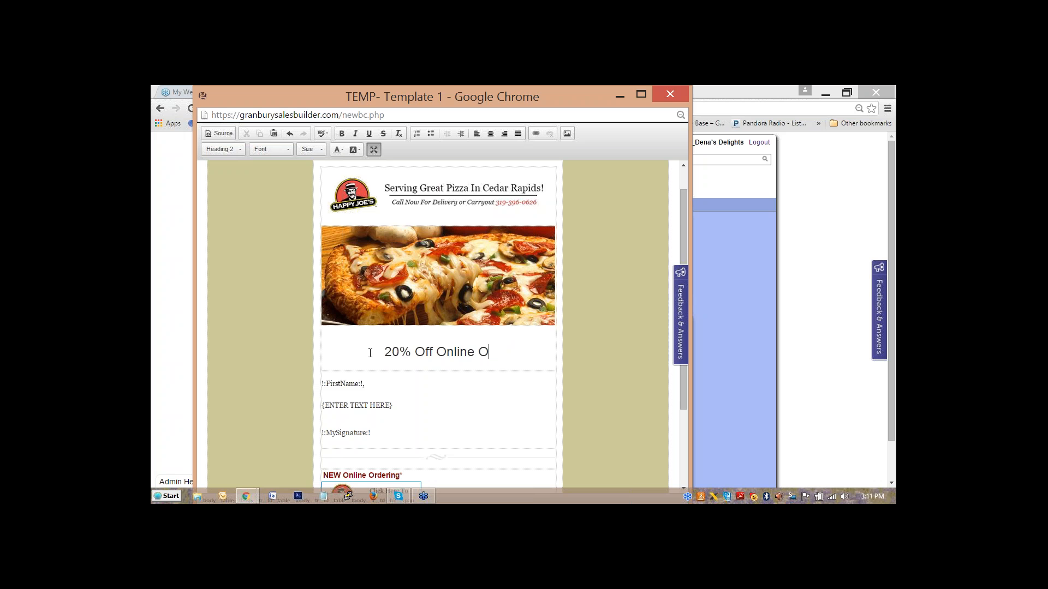
text(rders)
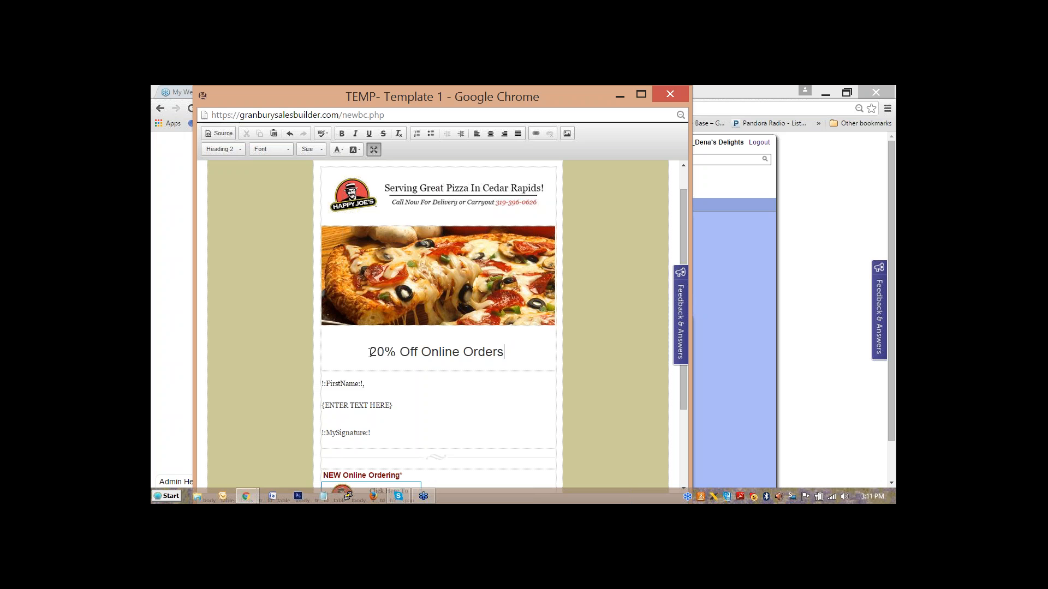
text( Friday)
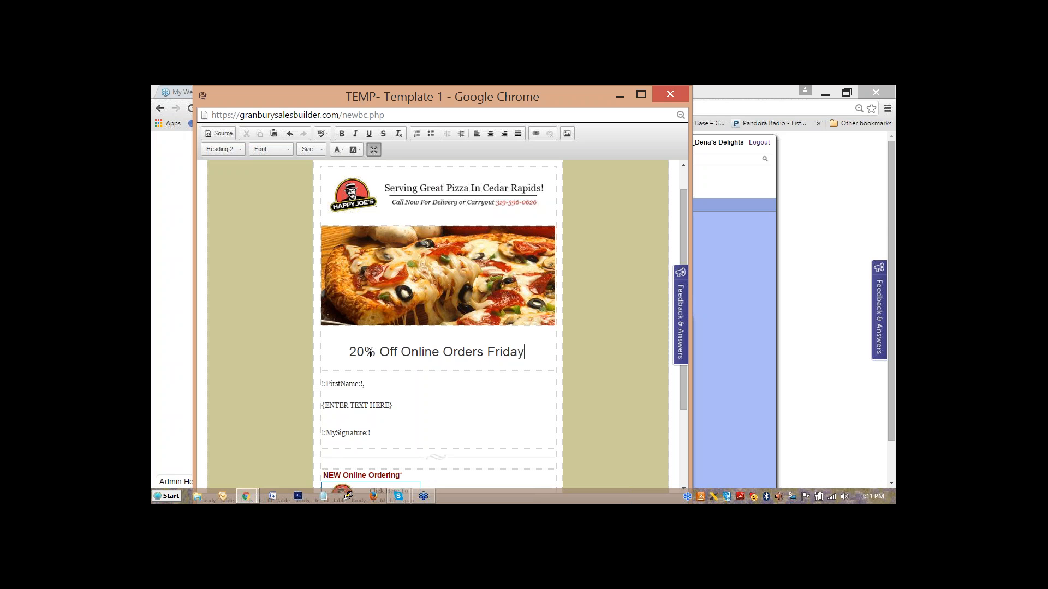
text(!)
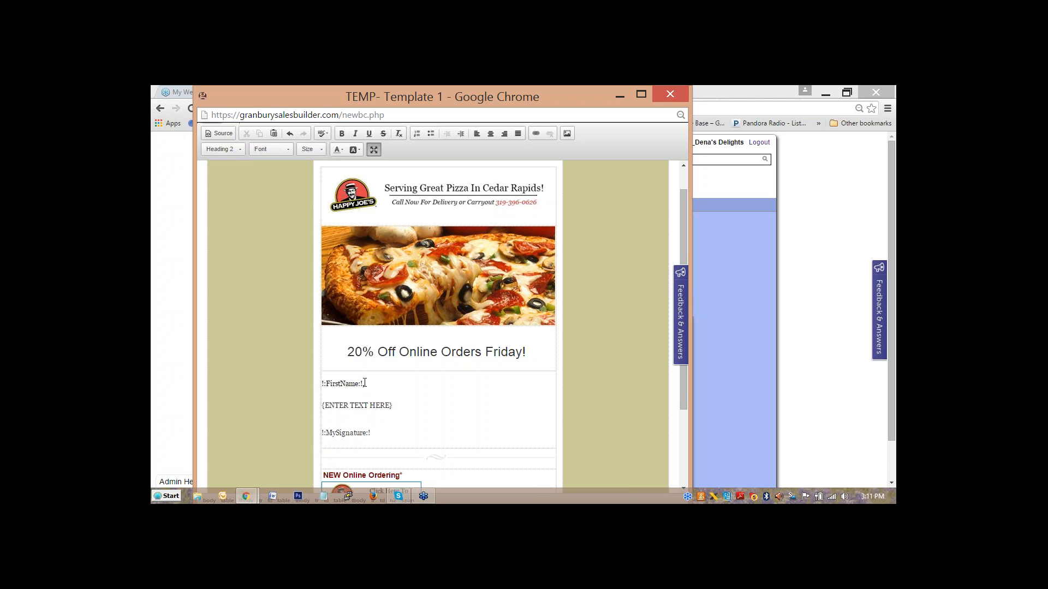
Add 'Dear' to the greeting and replace the body placeholder with 'Order online this Friday to receive 20% off your purchase.'.
click(322, 382)
text(Dear)
click(396, 405)
drag(397, 405, 336, 408)
drag(326, 409, 324, 409)
key(Delete)
text(Stop by this)
key(BackSpace)
key(BackSpace)
key(BackSpace)
key(BackSpace)
key(BackSpace)
key(BackSpace)
key(BackSpace)
key(BackSpace)
key(BackSpace)
key(BackSpace)
key(BackSpace)
key(BackSpace)
key(BackSpace)
text(Order onli)
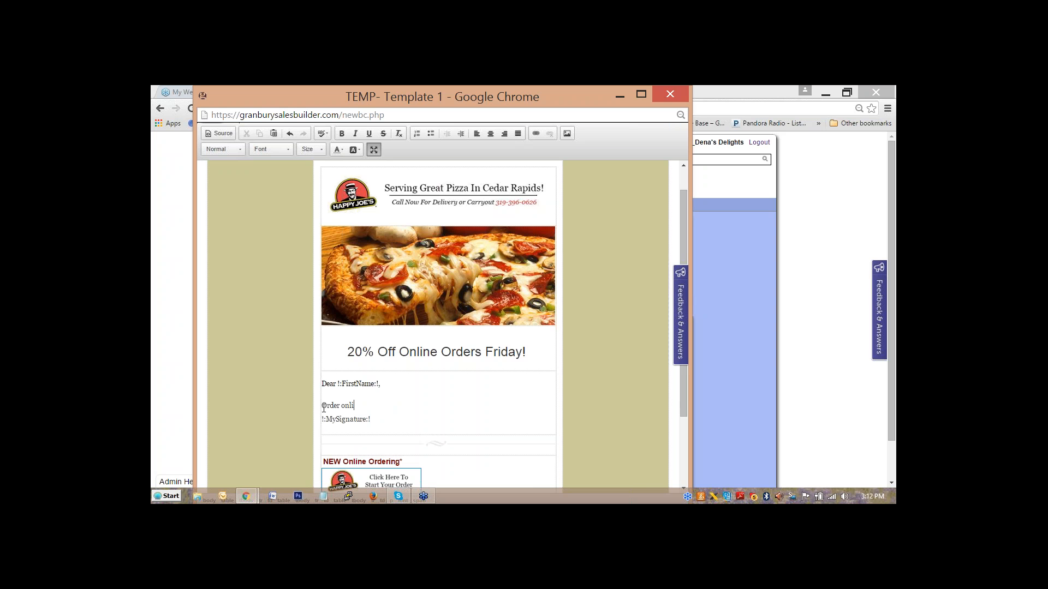
text(ne this Friday to receive 20% off your purchase.)
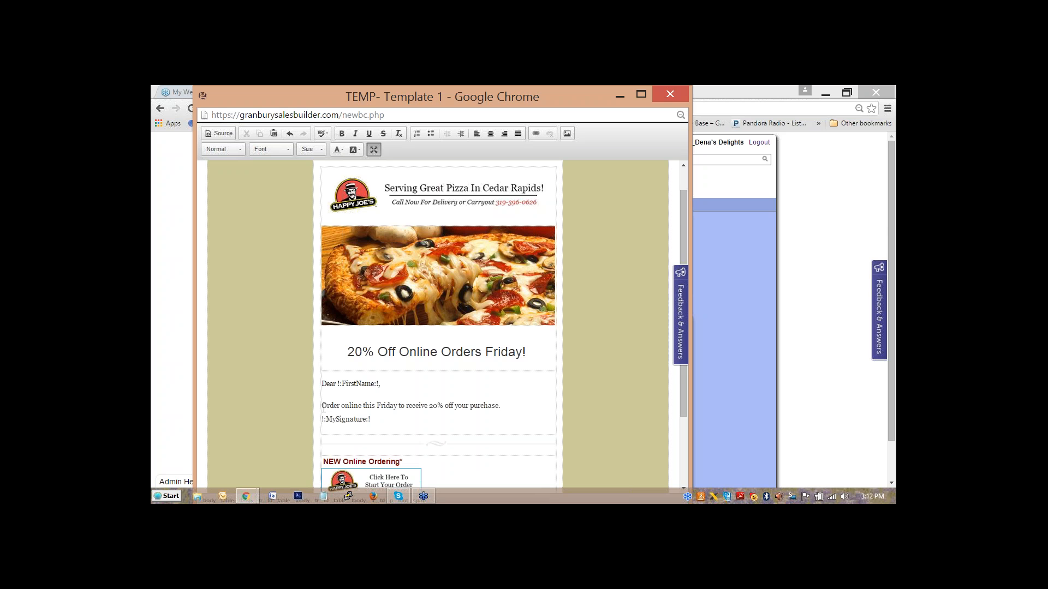
Insert a blank line between the body sentence and the signature.
key(Return)
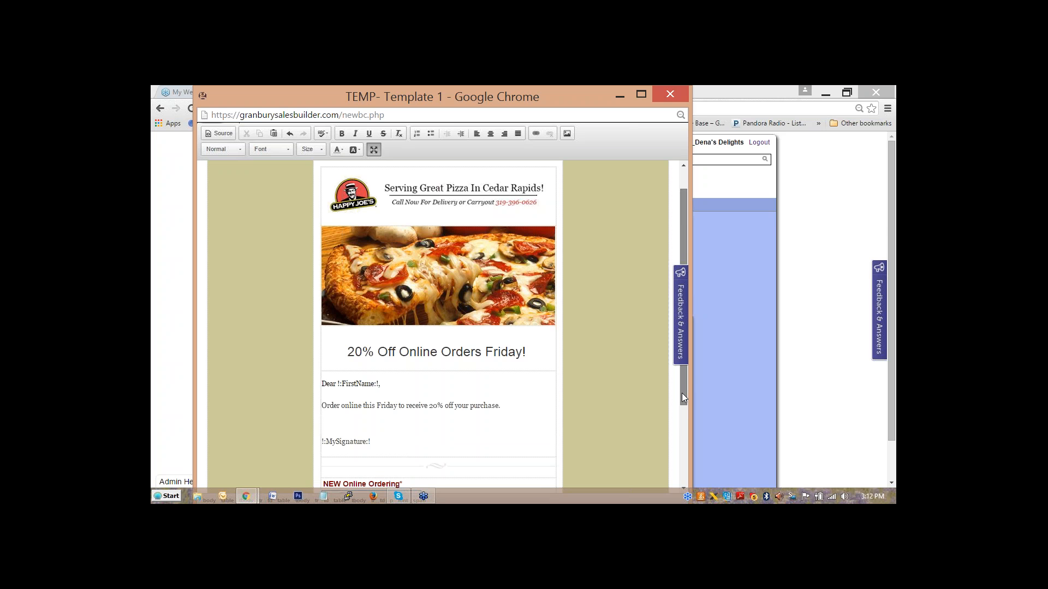
drag(682, 393, 682, 424)
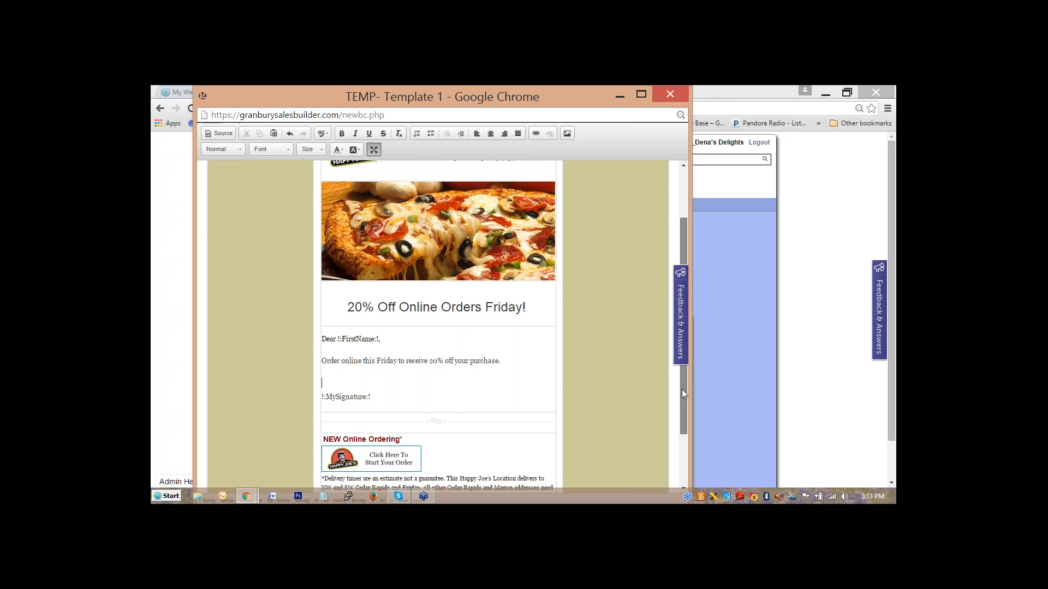
drag(682, 388, 681, 332)
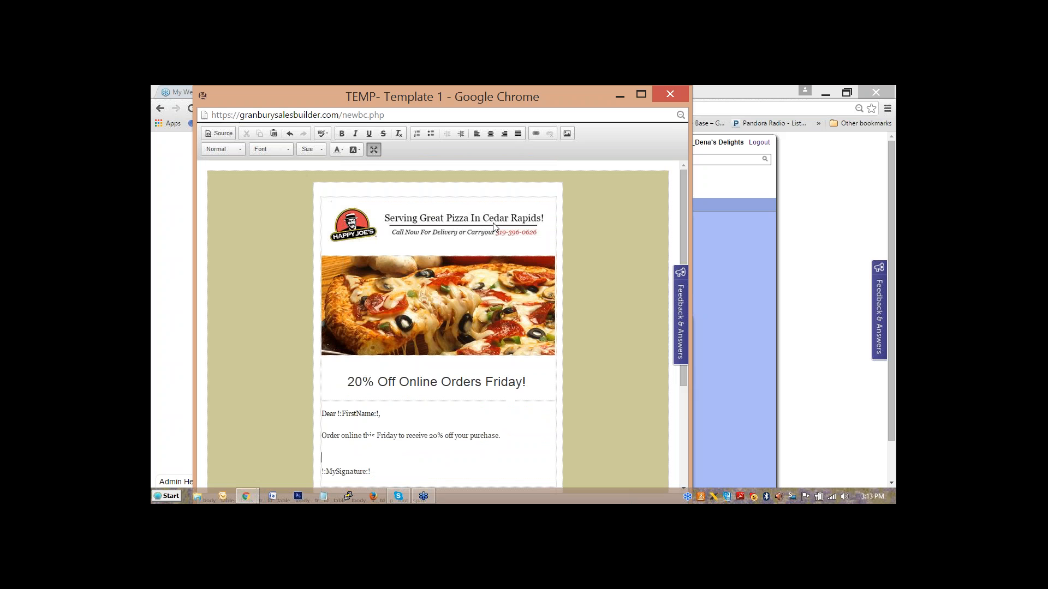
Restore the editor to normal size and scroll back up to the subject and title.
click(373, 149)
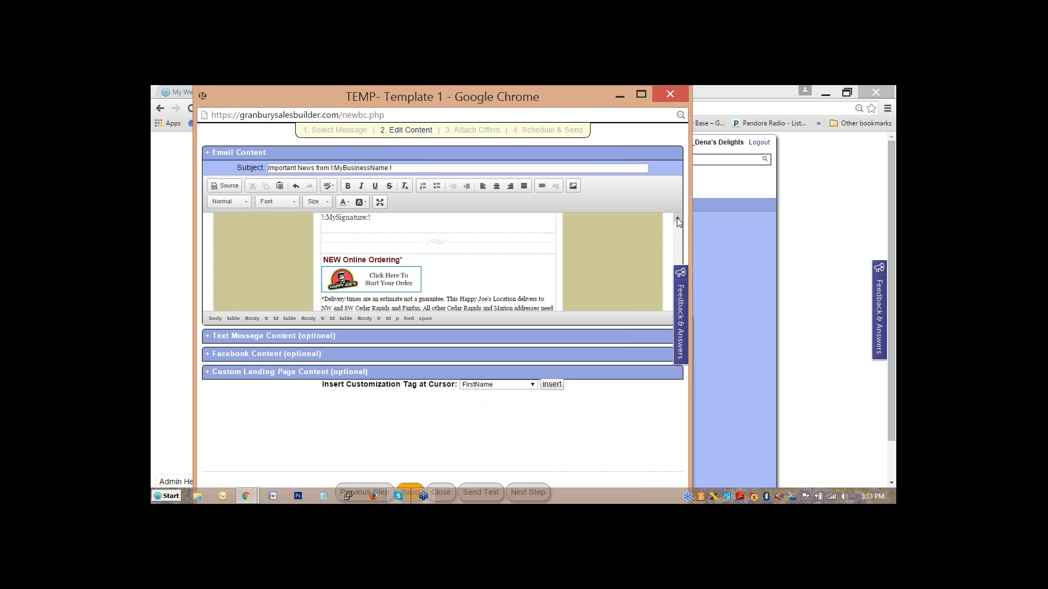
scroll(677, 221, up, 5)
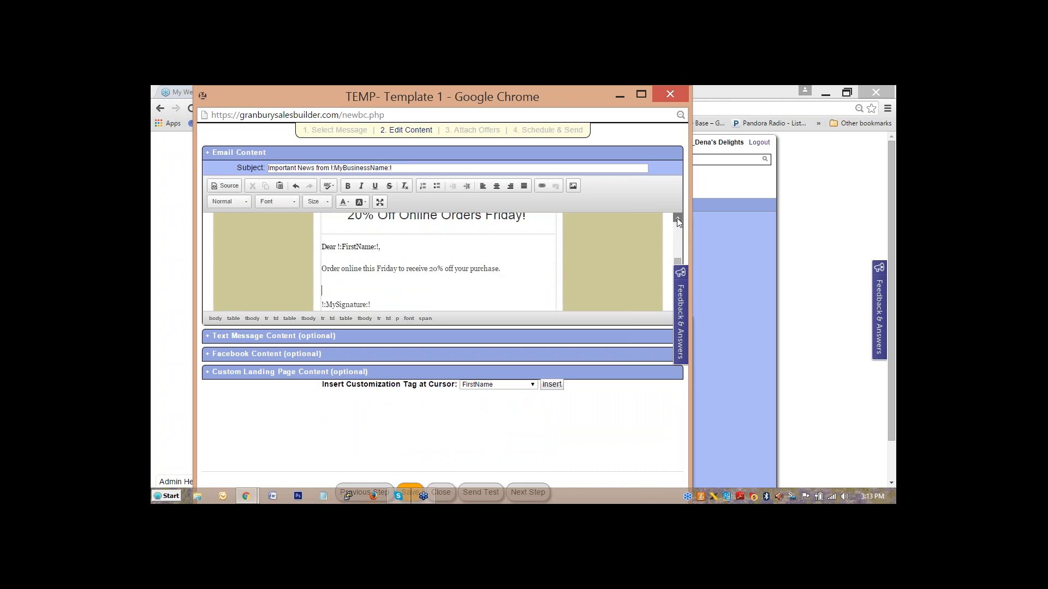
scroll(678, 221, up, 1)
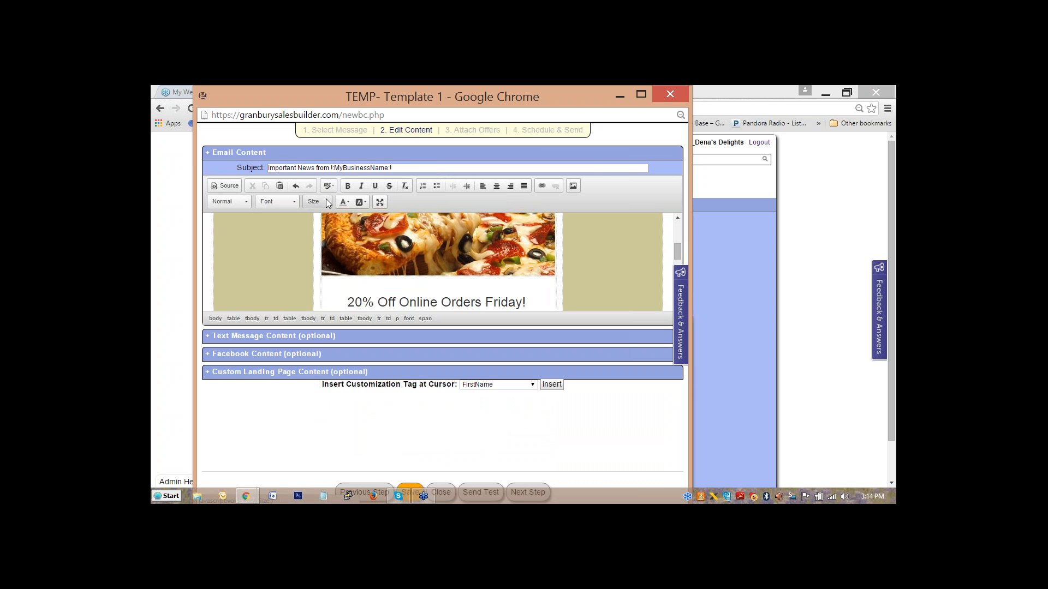
click(574, 186)
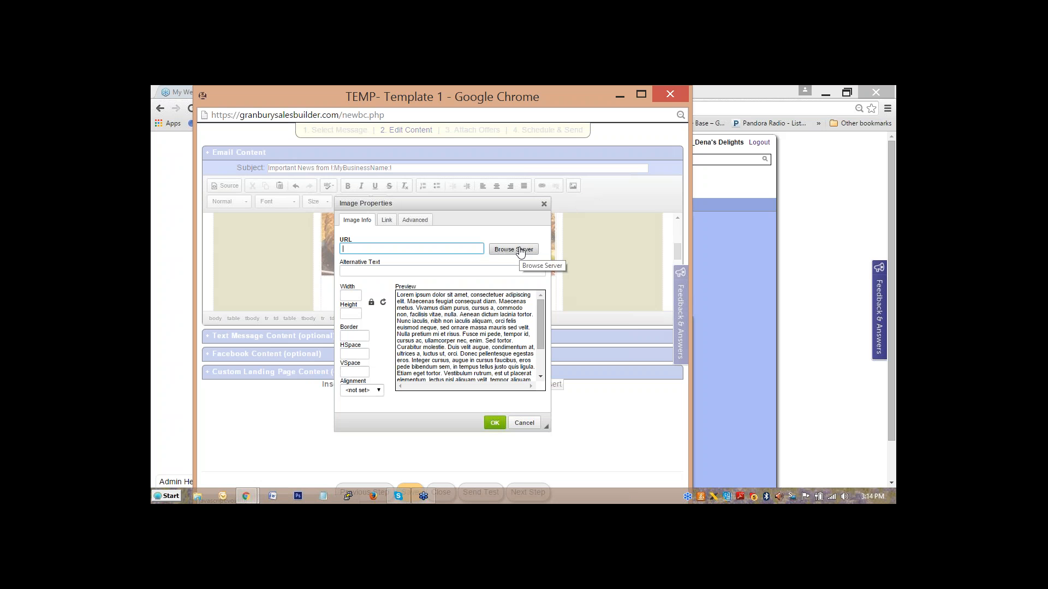
click(519, 251)
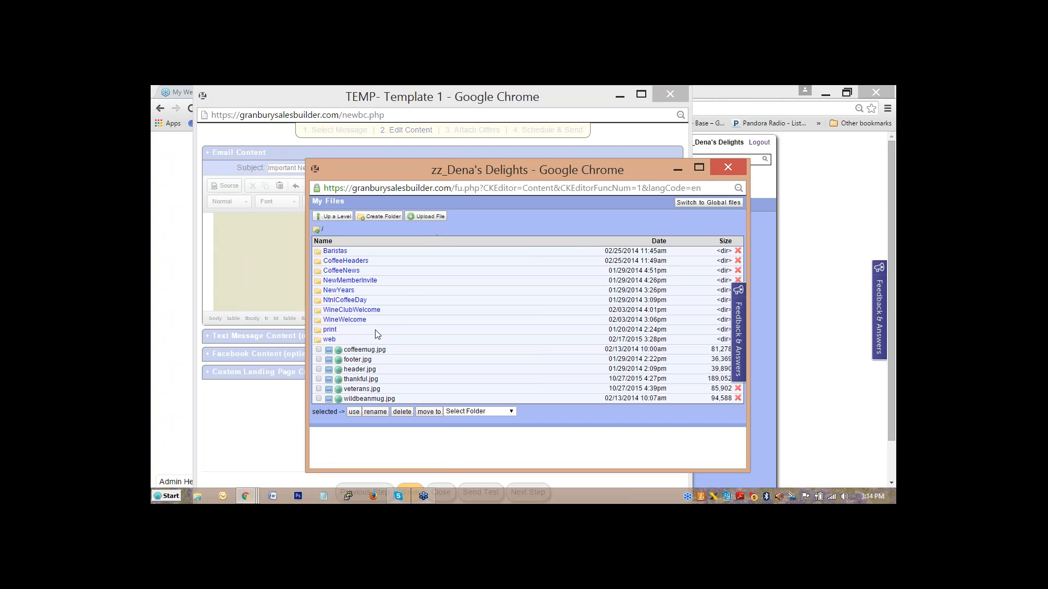
click(719, 172)
click(524, 425)
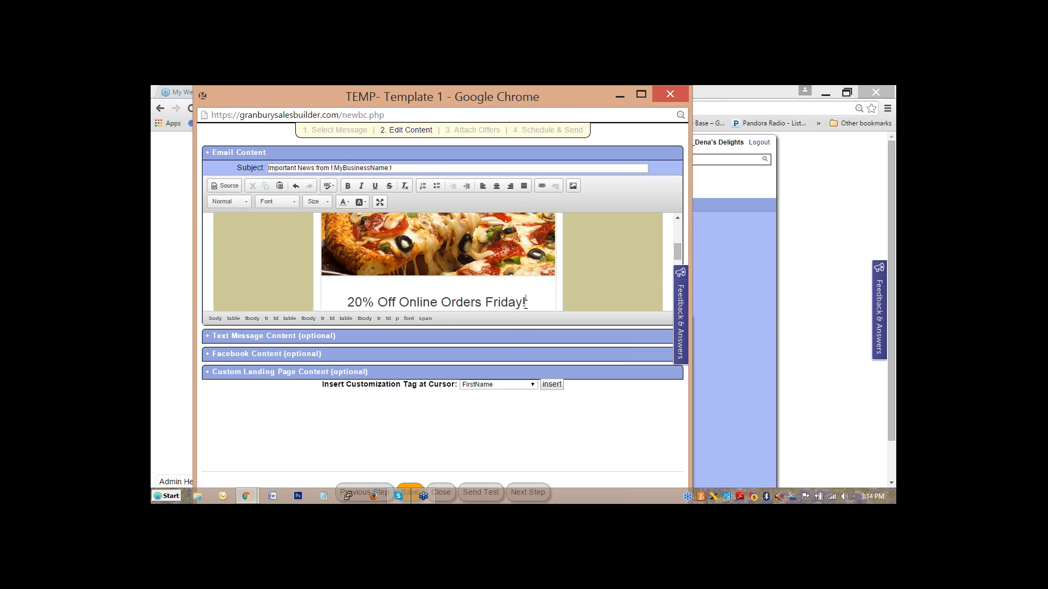
drag(526, 303, 349, 307)
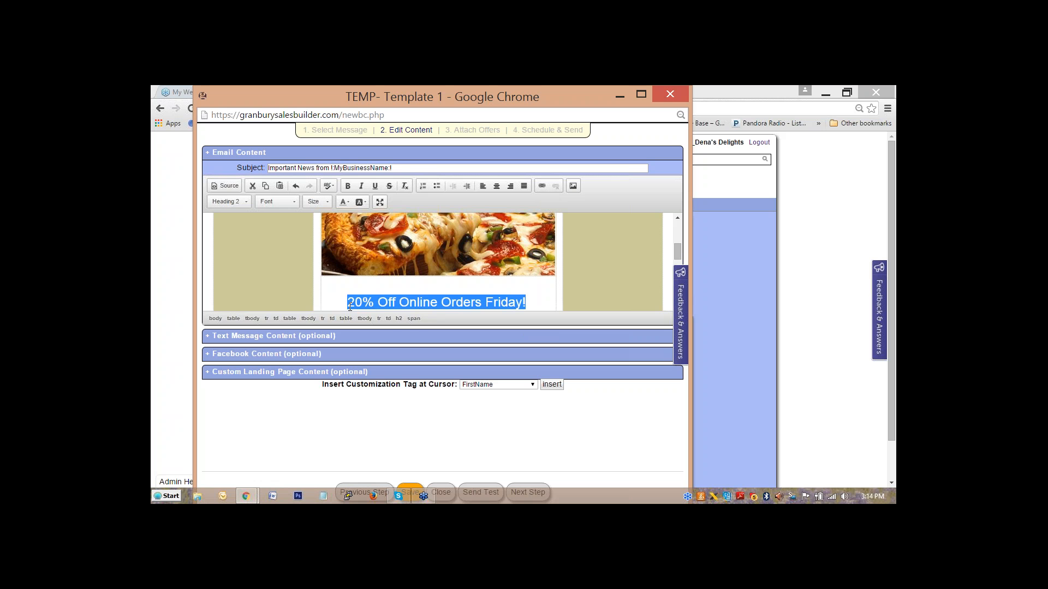
click(543, 186)
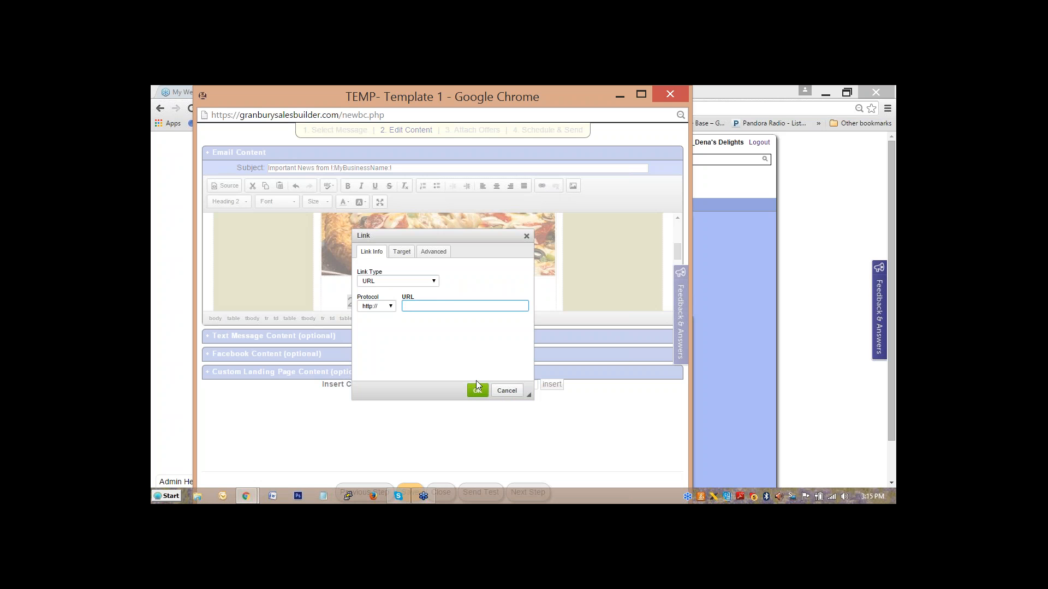
click(507, 391)
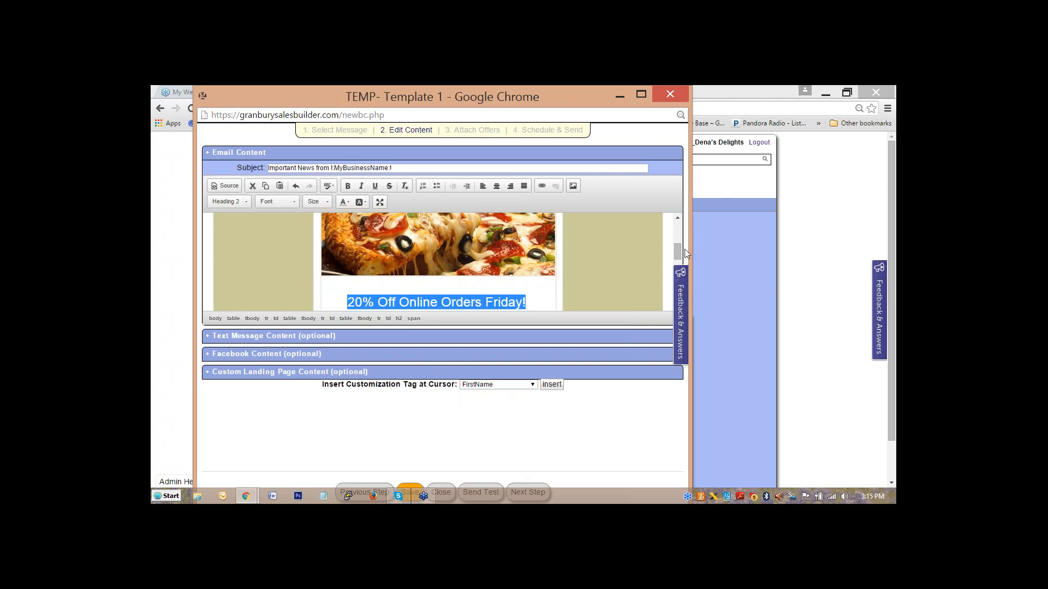
mouse_move(679, 251)
mouse_down()
mouse_move(680, 281)
mouse_move(676, 251)
mouse_up()
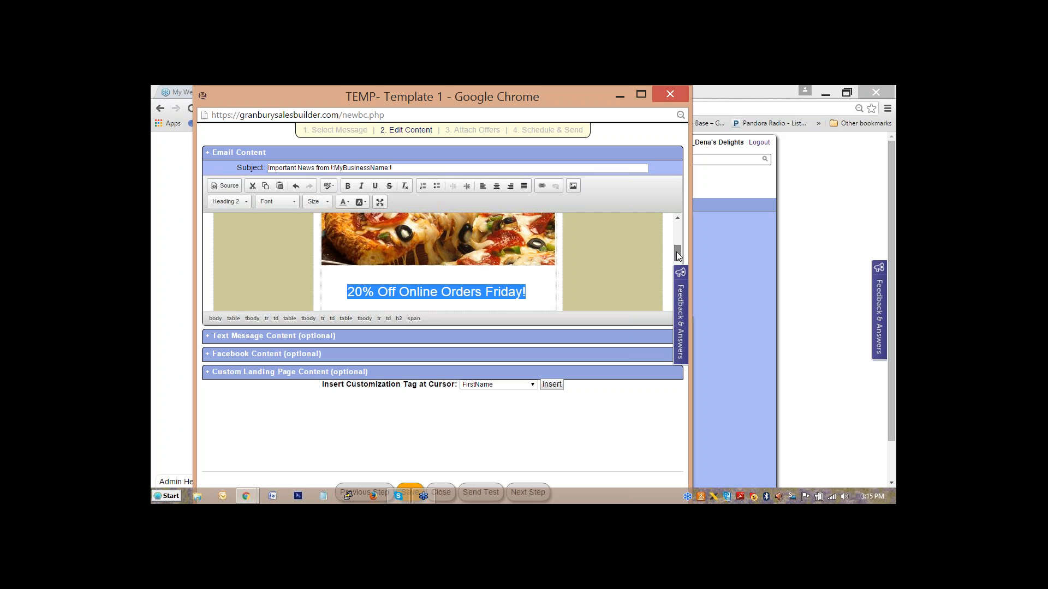
Pass through Attach Offers without adding offers and continue to Schedule & Send.
click(525, 486)
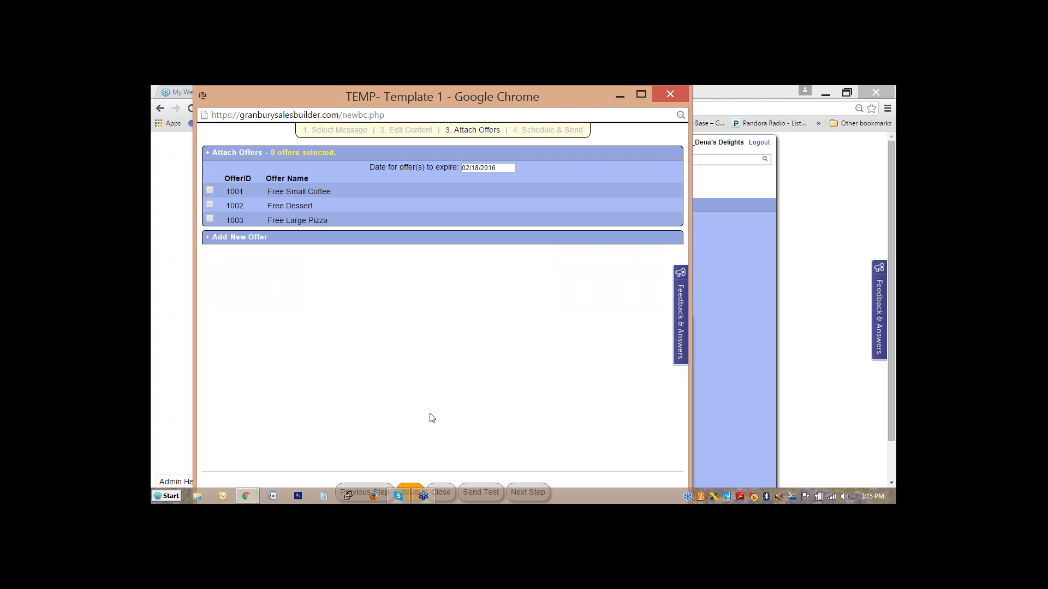
click(528, 492)
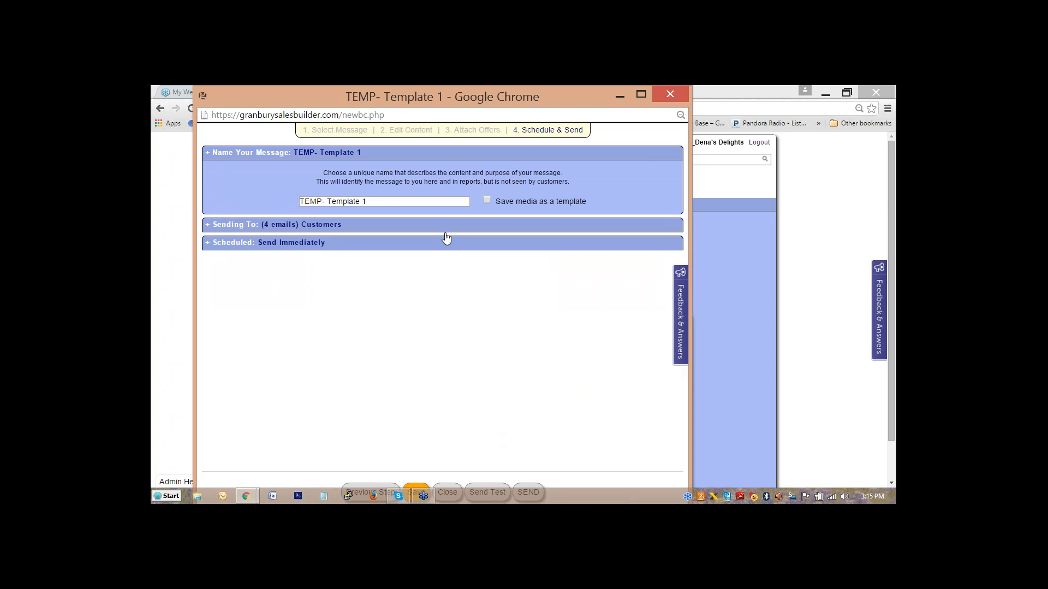
click(417, 200)
click(374, 227)
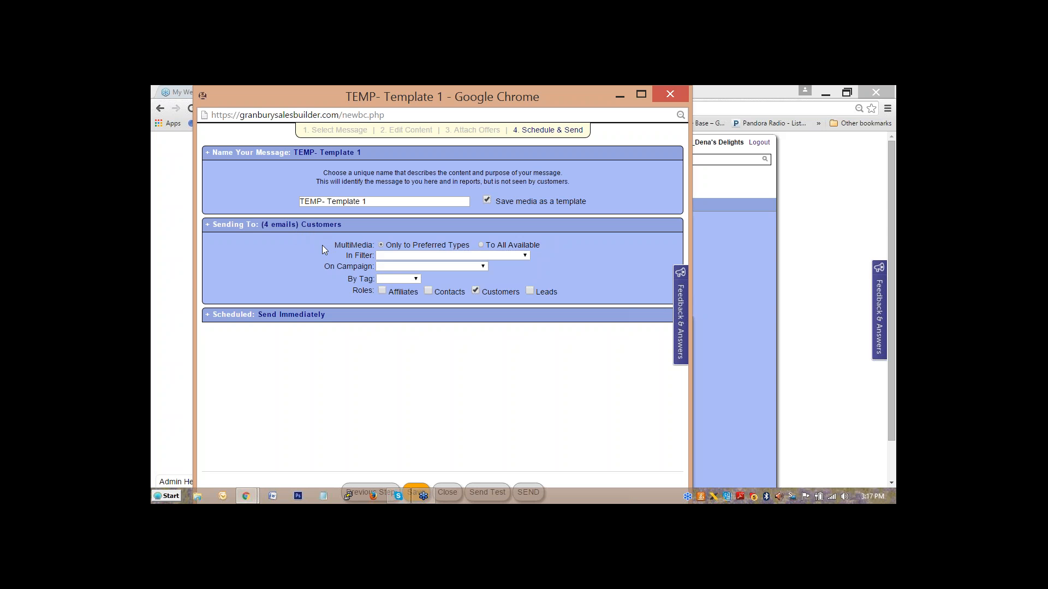
click(398, 256)
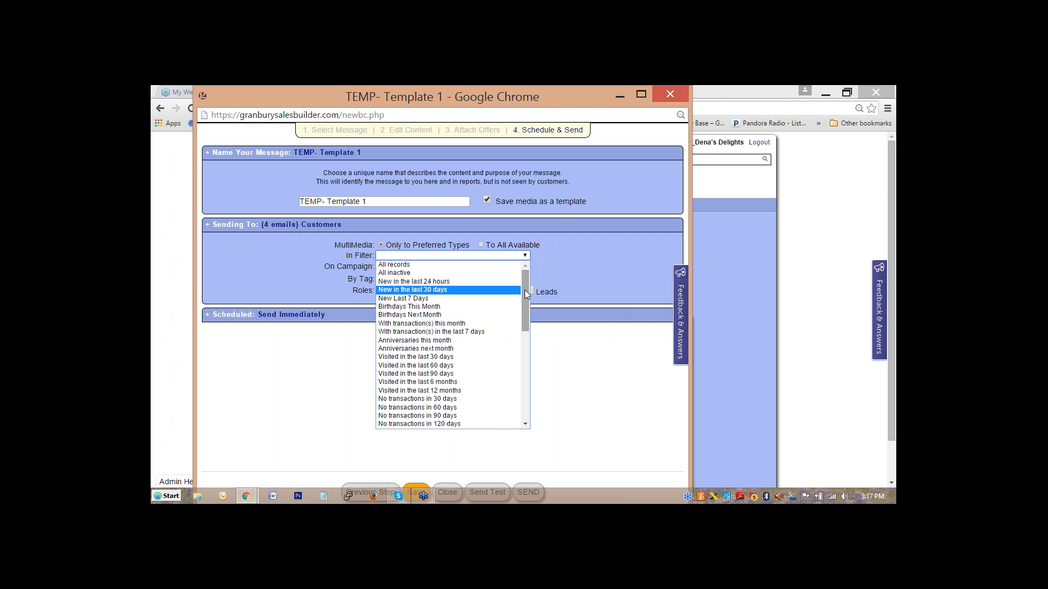
drag(525, 289, 523, 316)
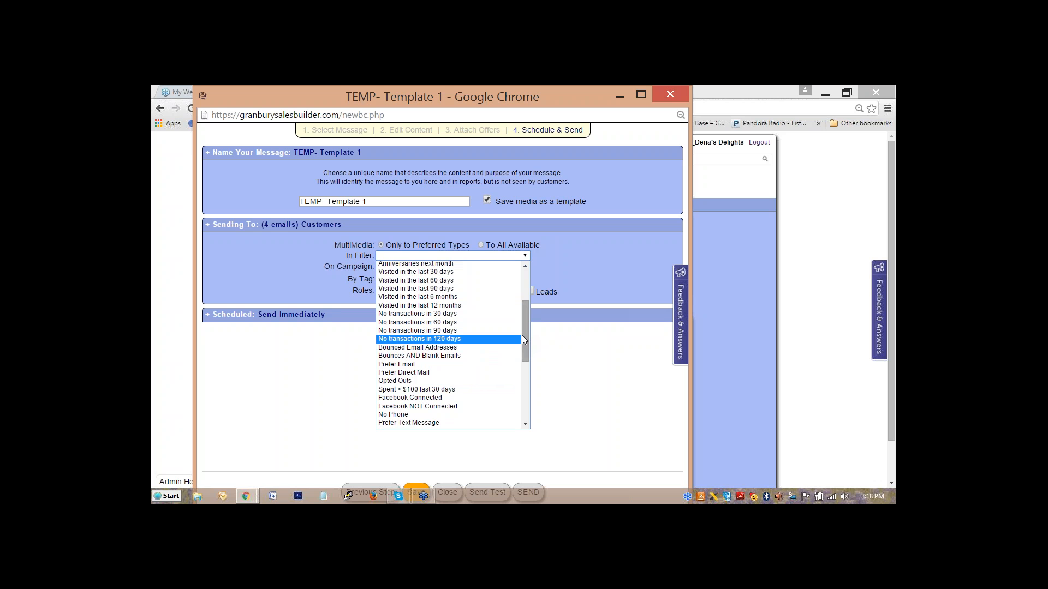
drag(524, 338, 527, 363)
drag(526, 378, 527, 399)
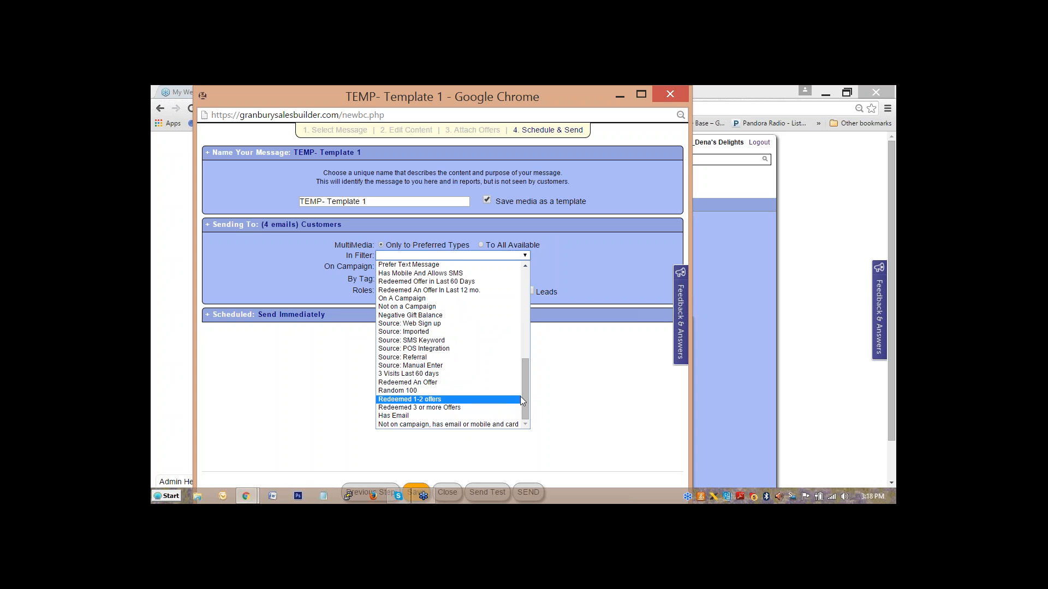
drag(525, 397, 522, 294)
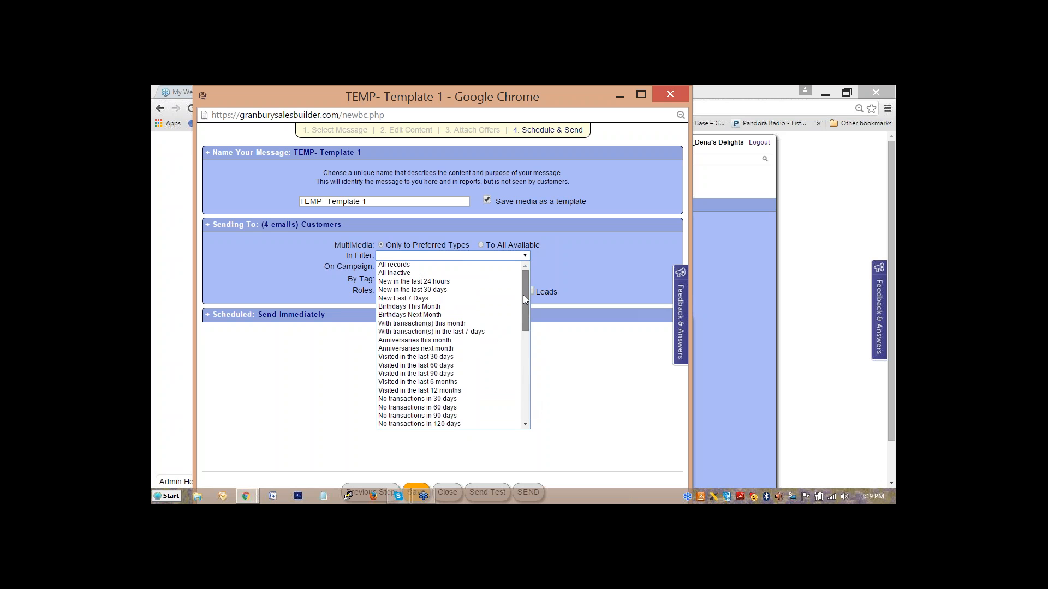
click(525, 258)
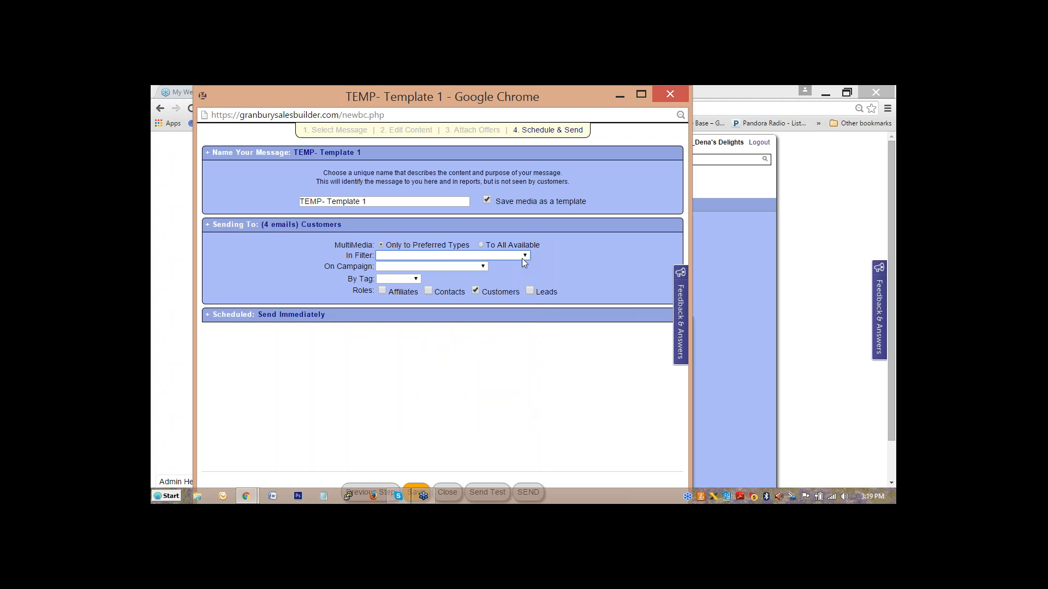
Switch to Schedule for and set the send time to 01/22/2016, 6:19 AM.
click(264, 320)
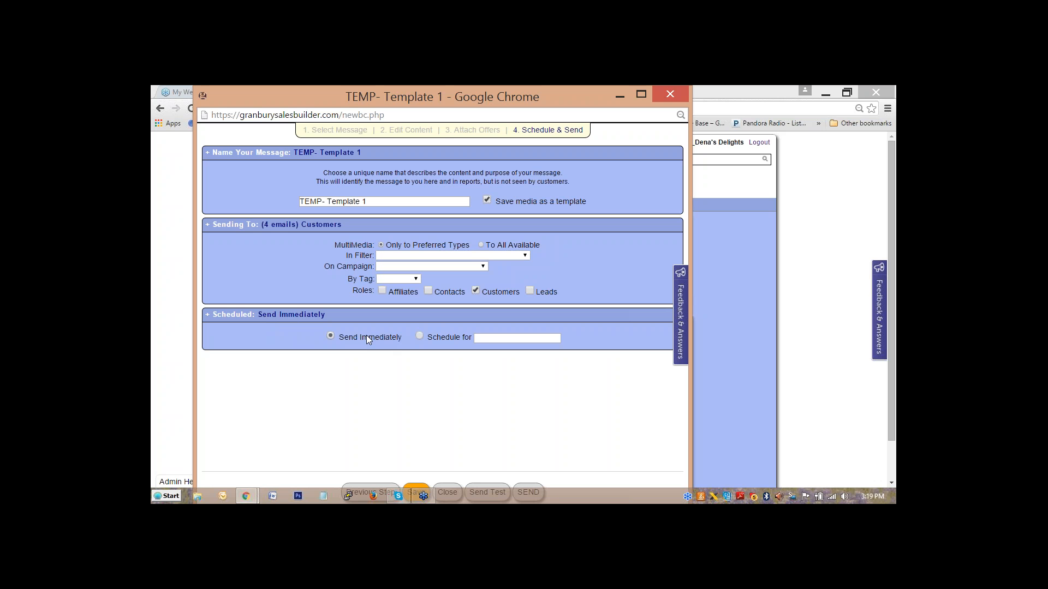
click(420, 337)
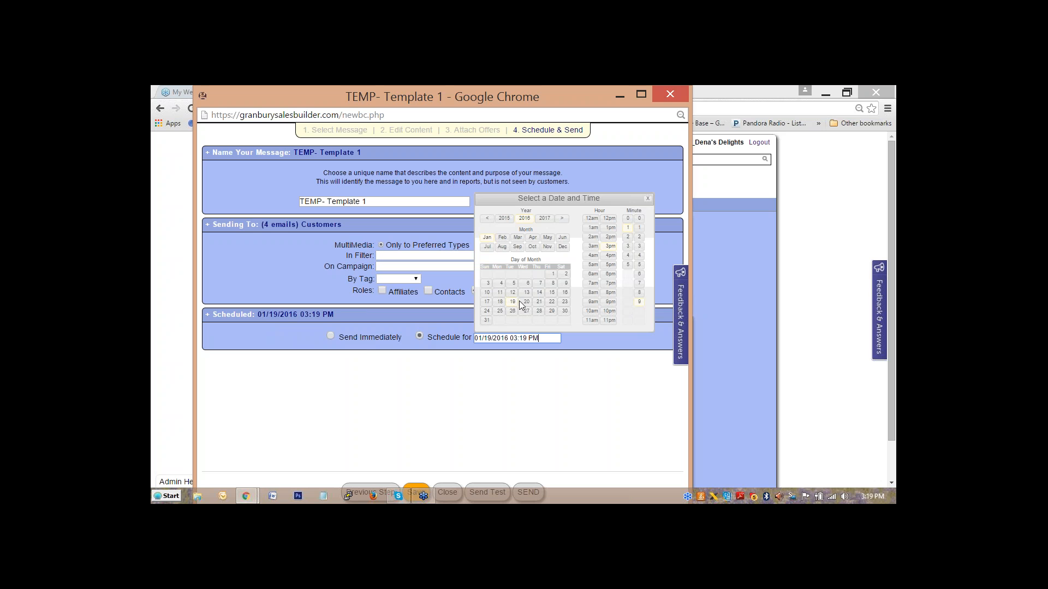
click(551, 303)
click(593, 275)
click(582, 375)
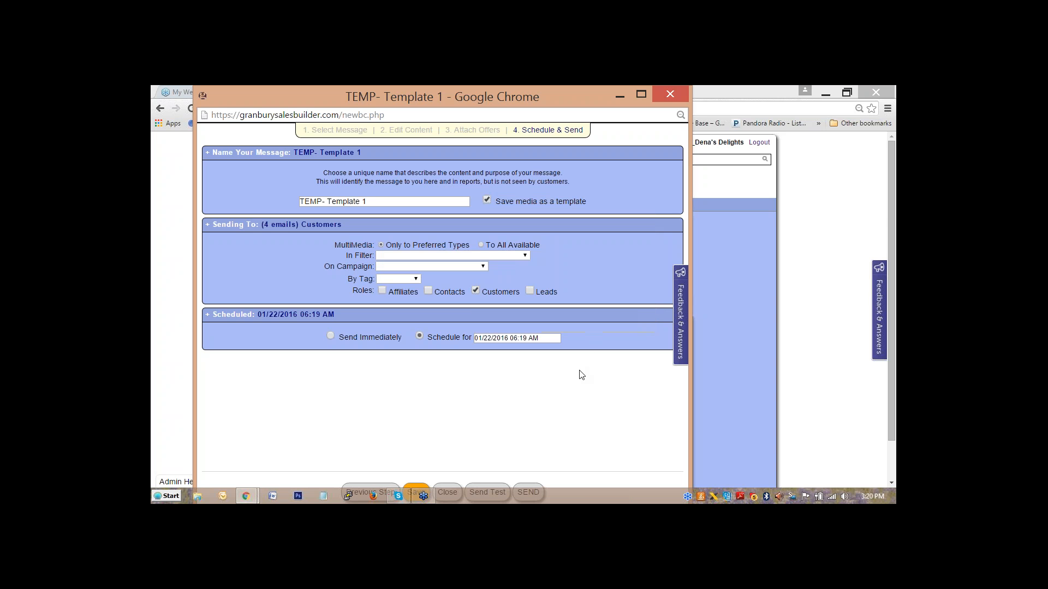
Save the broadcast as a template and acknowledge the 'Template created.' alert.
click(418, 486)
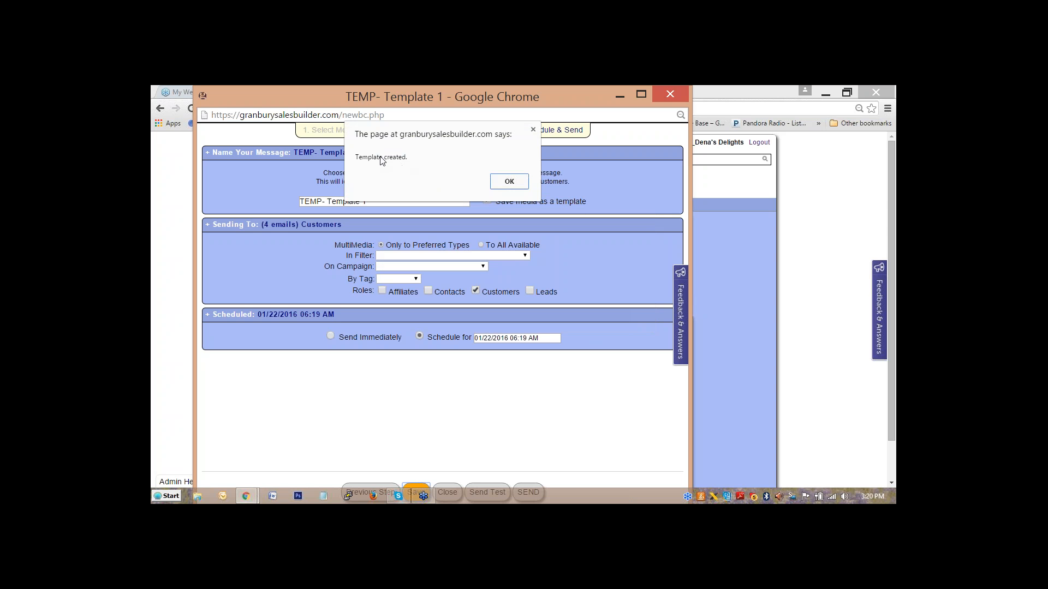
click(498, 186)
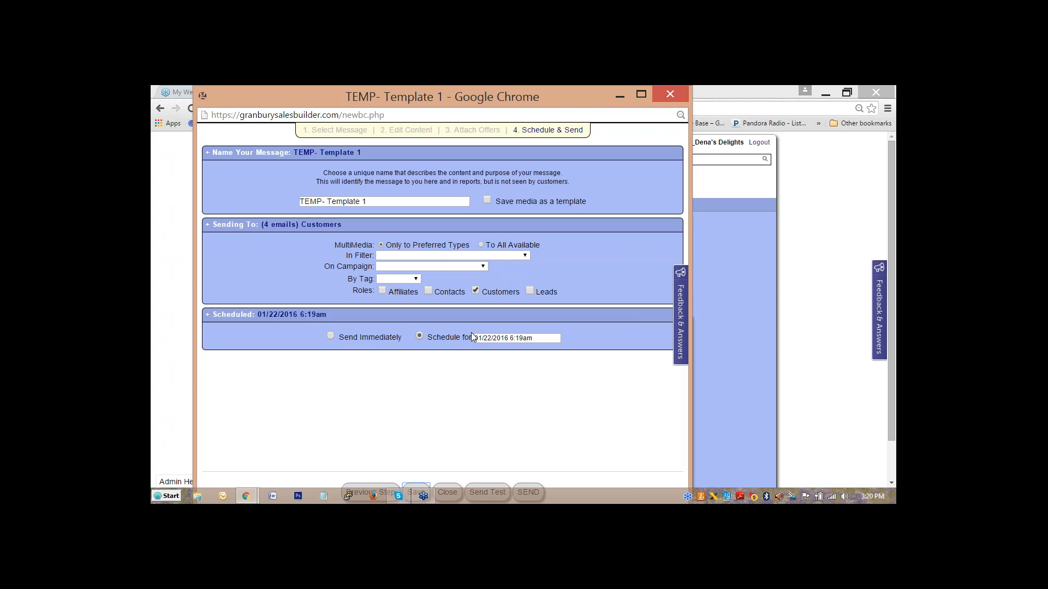
Send a test copy of the broadcast to a test email address and acknowledge the 'Test initiated' notice.
click(486, 491)
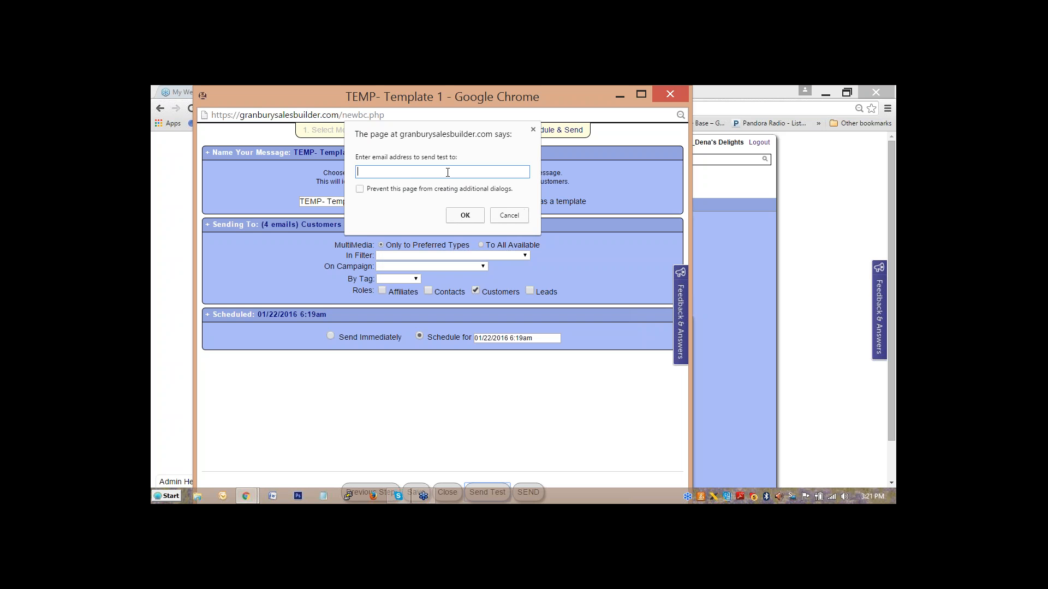
click(465, 215)
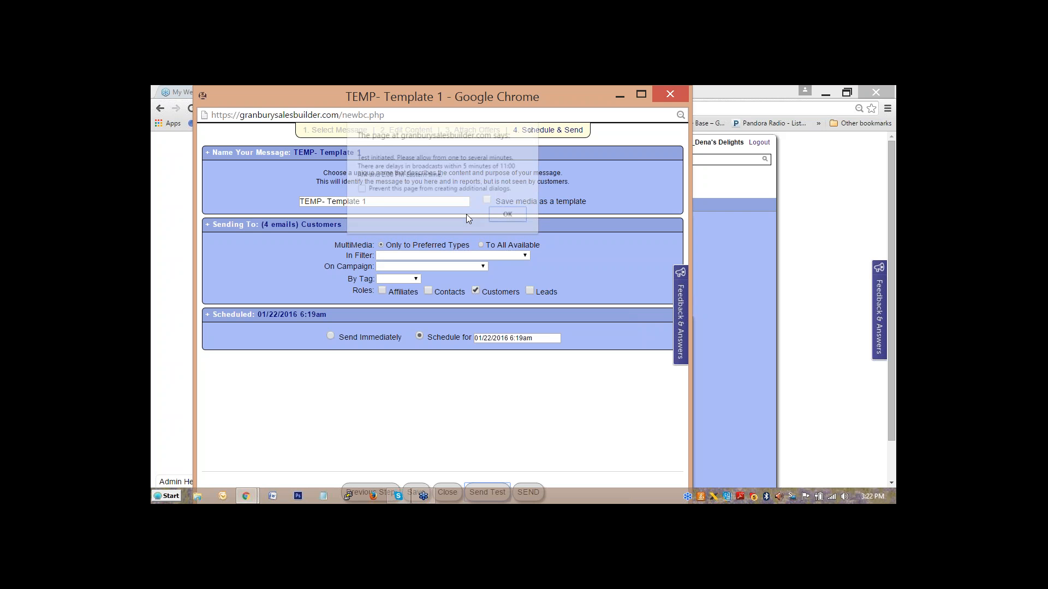
click(504, 216)
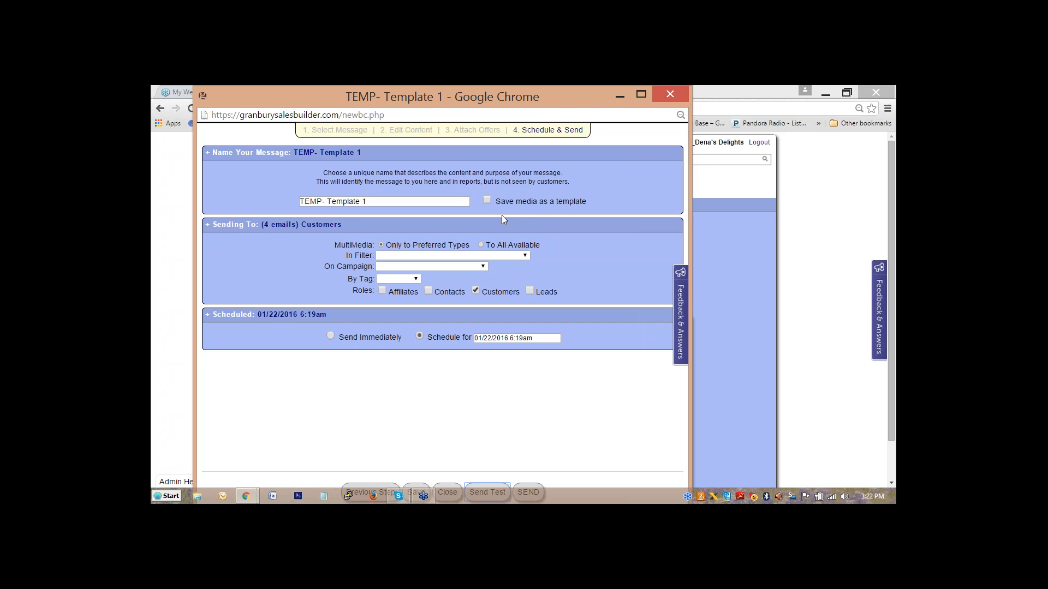
Send the broadcast to the 4 customer emails and dismiss the accepted-for-processing notice.
click(525, 486)
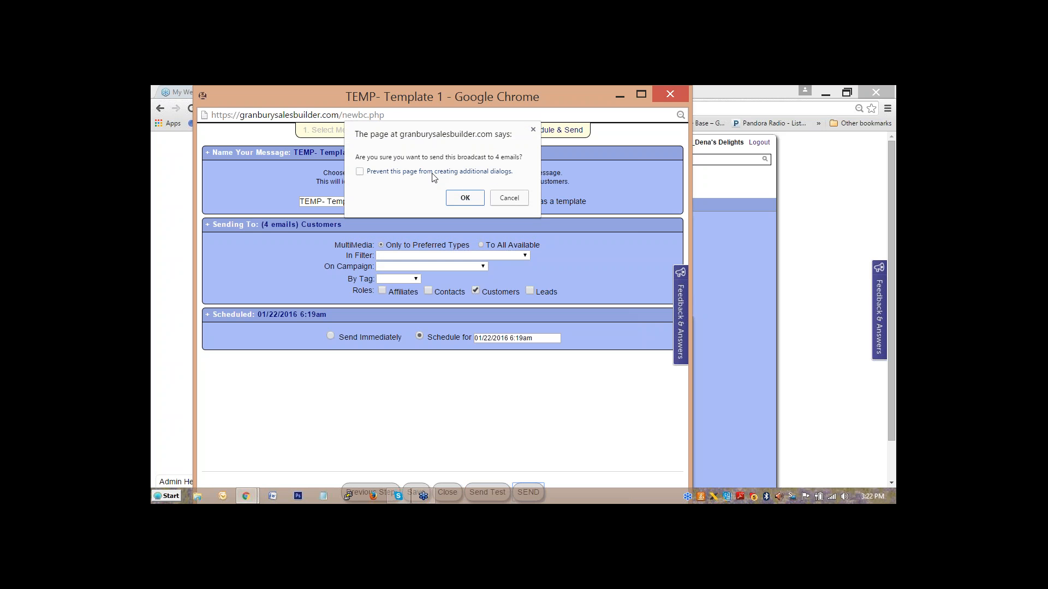
click(464, 198)
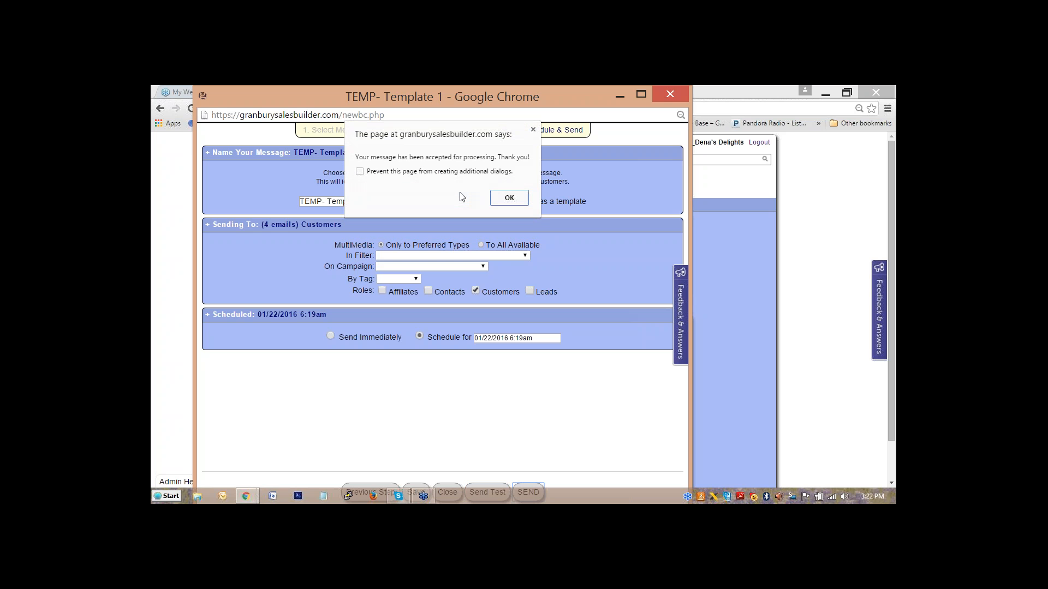
click(502, 200)
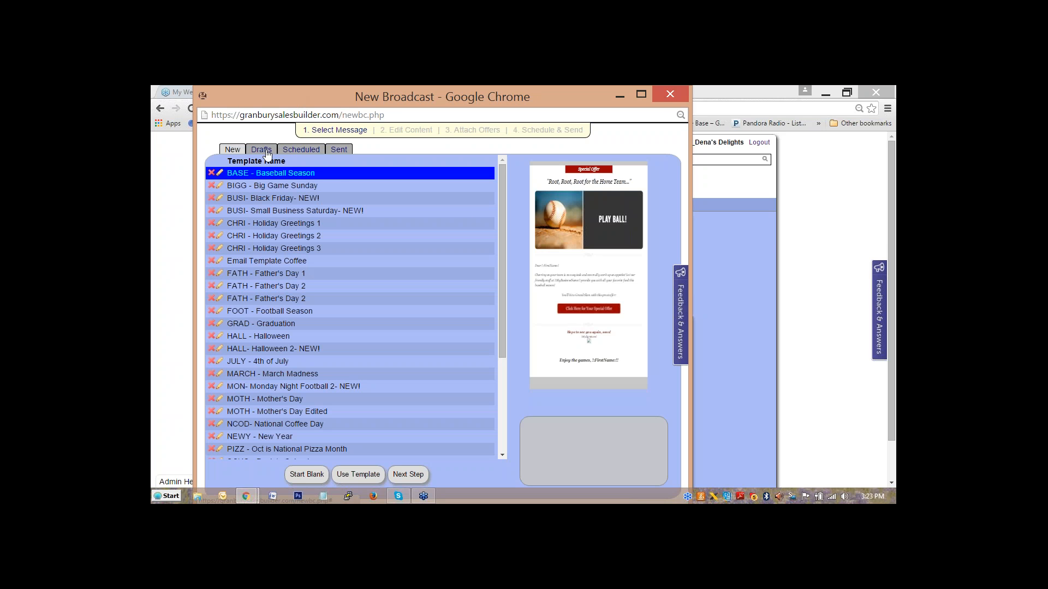
Check the Scheduled and Sent broadcast lists, then show Drafts with the Super Bowl draft.
click(305, 150)
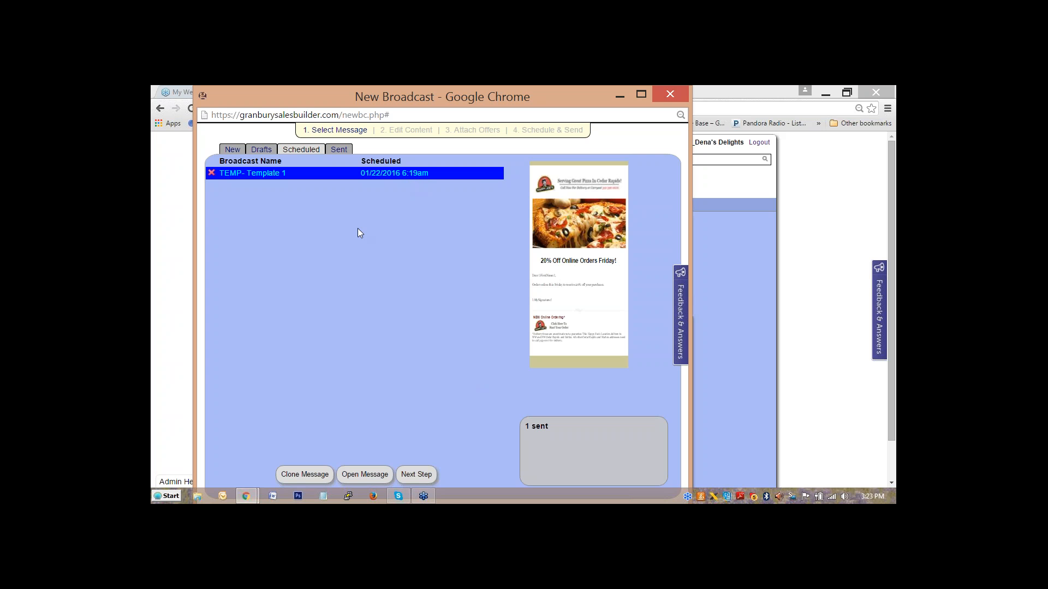
click(340, 153)
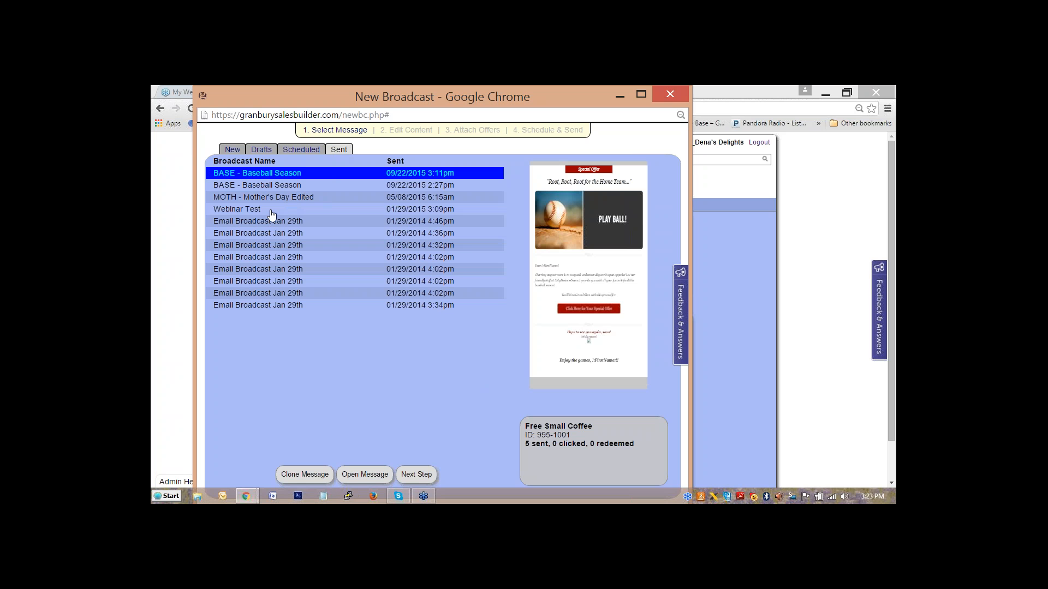
click(261, 150)
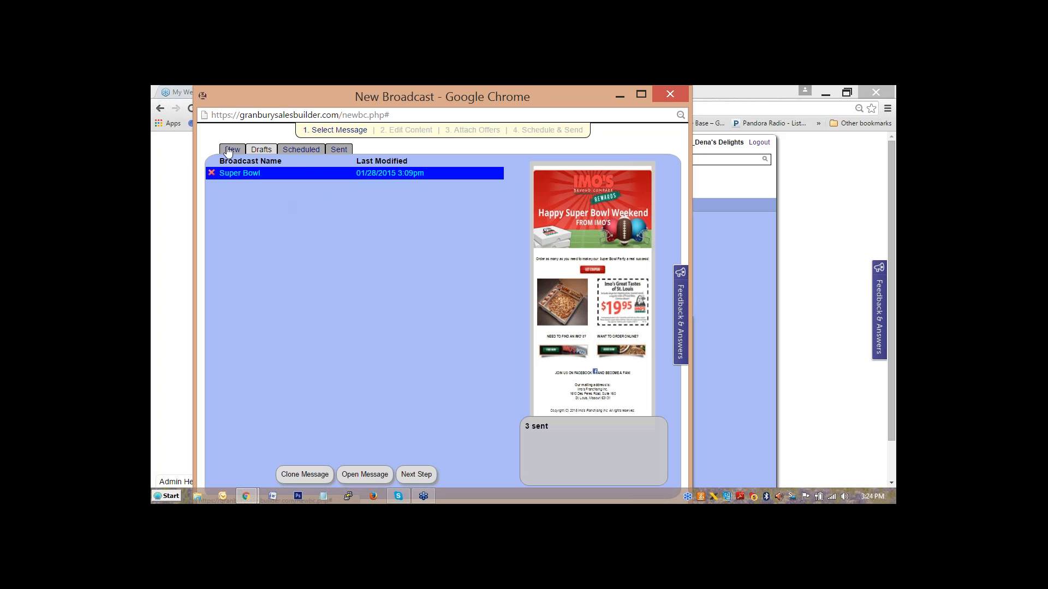
Return to the New template list and scroll to preview the BASE - Baseball Season 'PLAY BALL!' design.
click(228, 151)
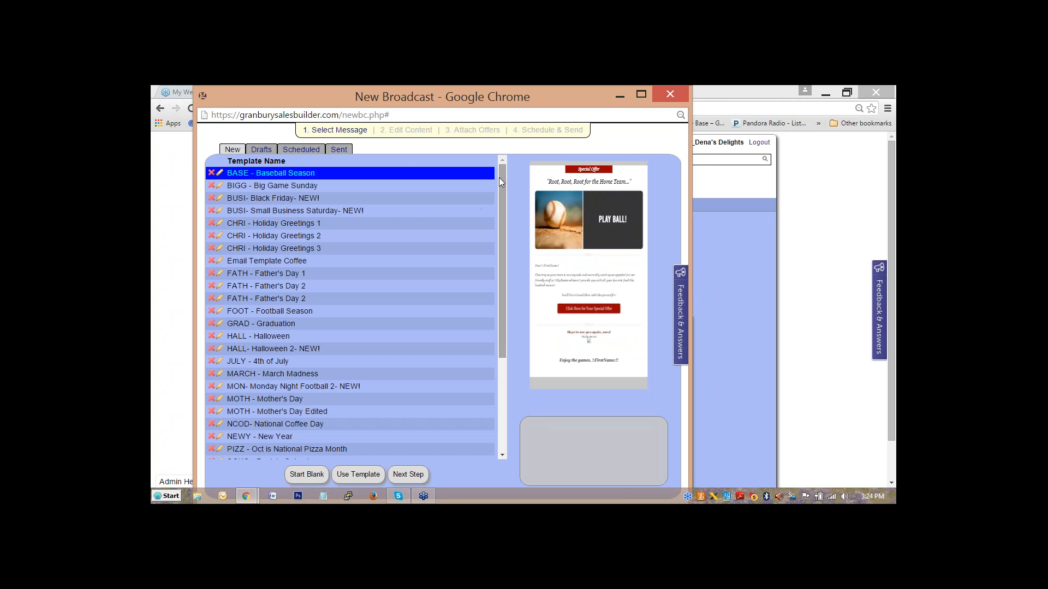
mouse_move(499, 181)
mouse_down()
mouse_move(506, 292)
mouse_move(497, 201)
mouse_up()
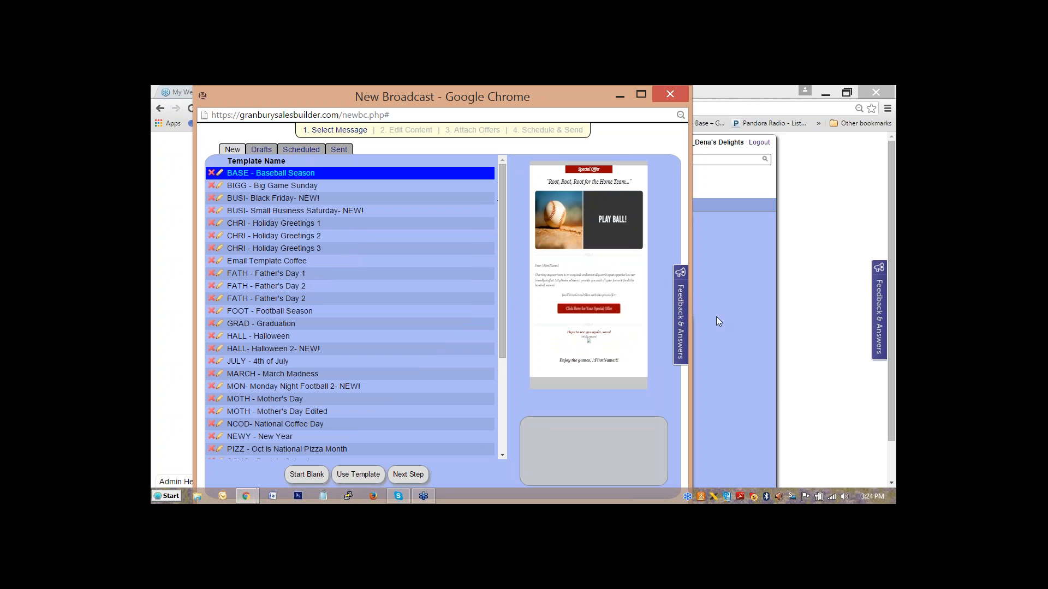
click(776, 392)
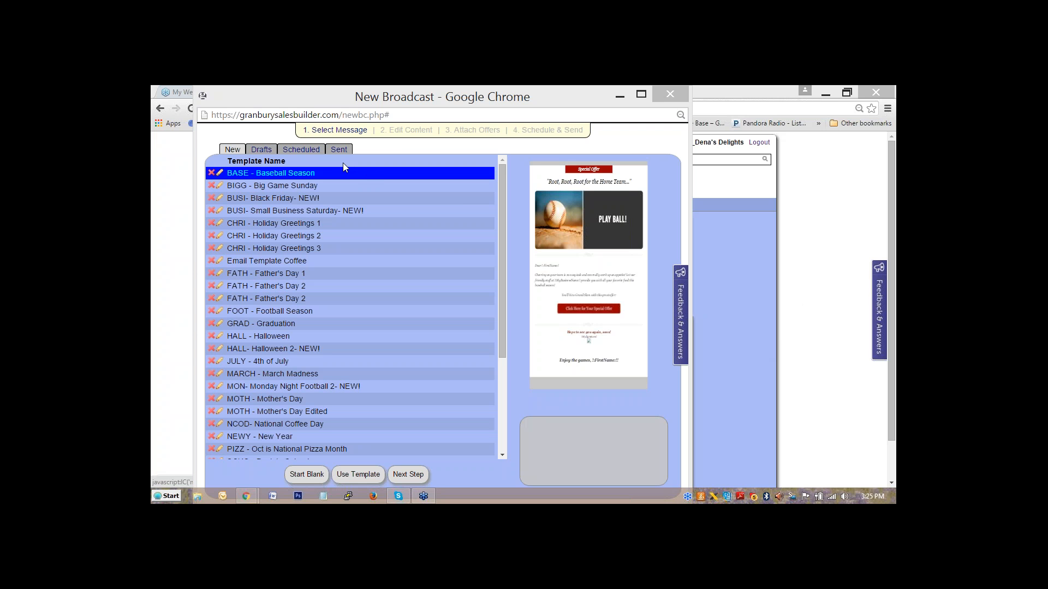
Reopen the scheduled TEMP- Template 1 broadcast and advance past Attach Offers to Schedule & Send.
click(310, 155)
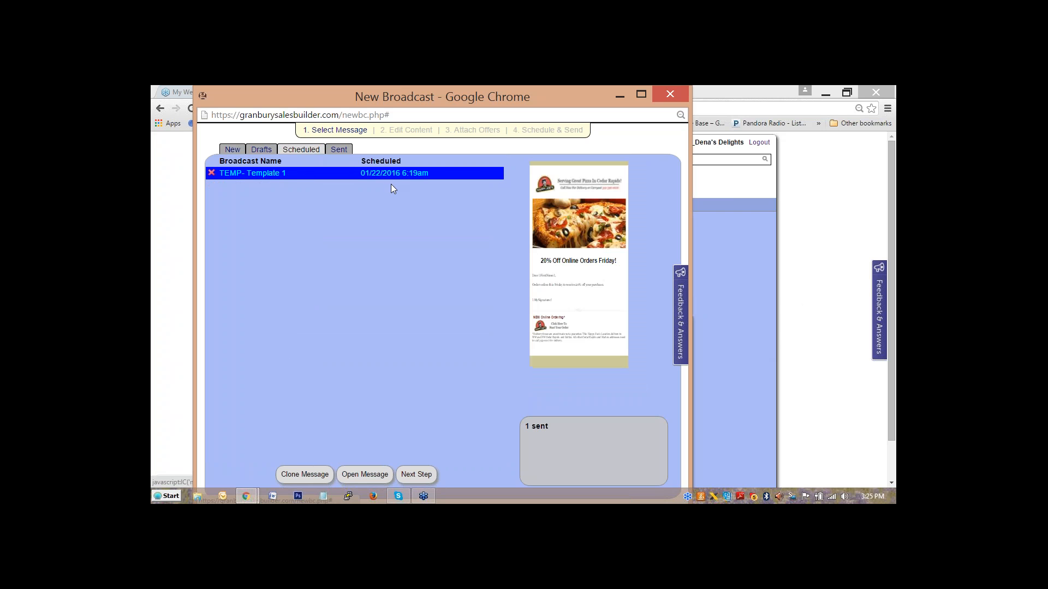
click(366, 475)
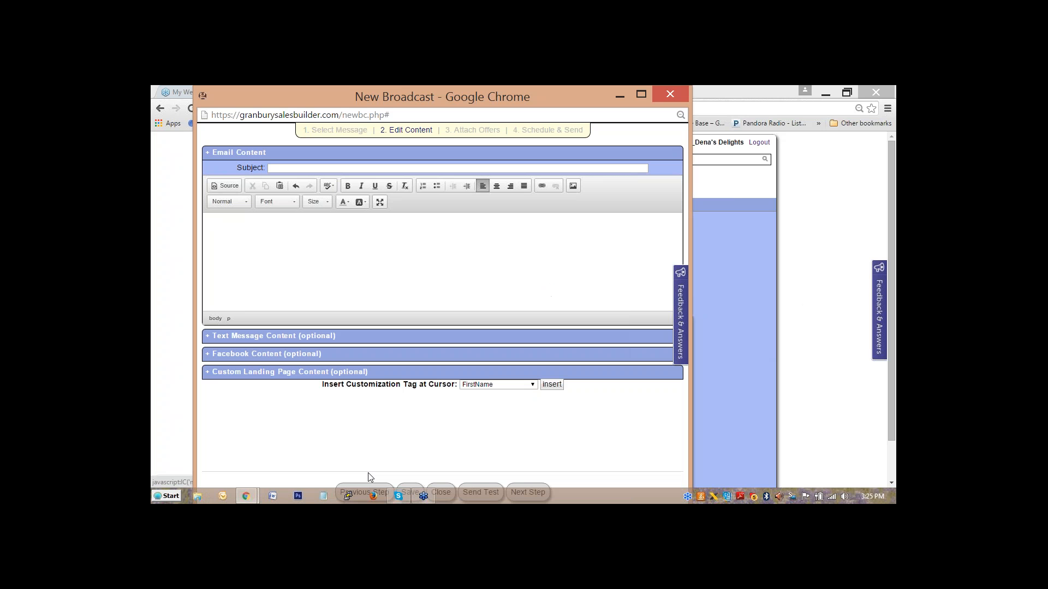
click(532, 486)
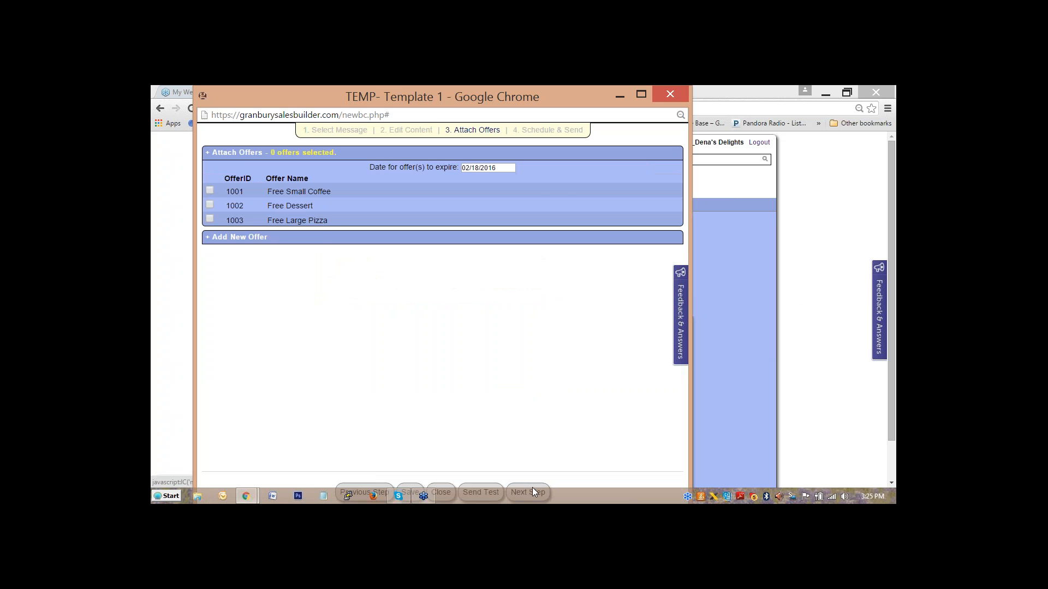
click(532, 492)
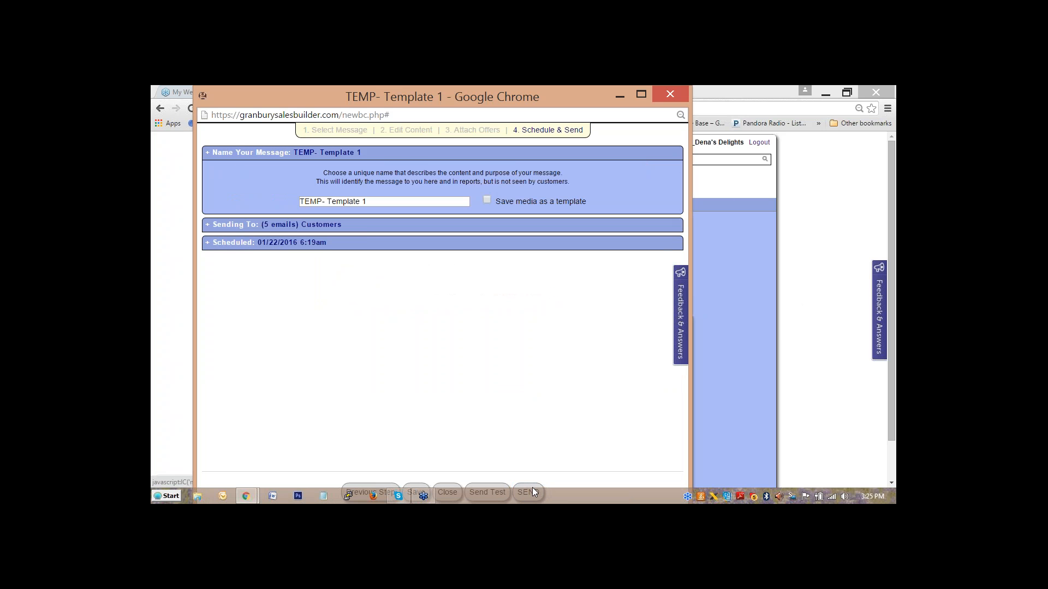
Reschedule TEMP- Template 1 for 01/22/2016 03:25 PM, then try closing the browser window.
click(370, 245)
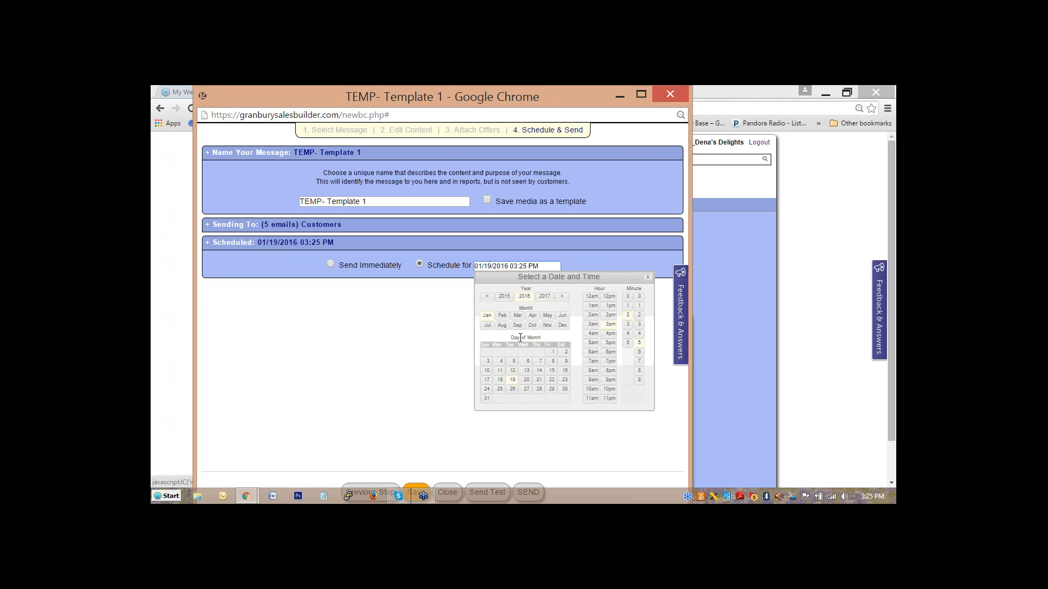
click(552, 381)
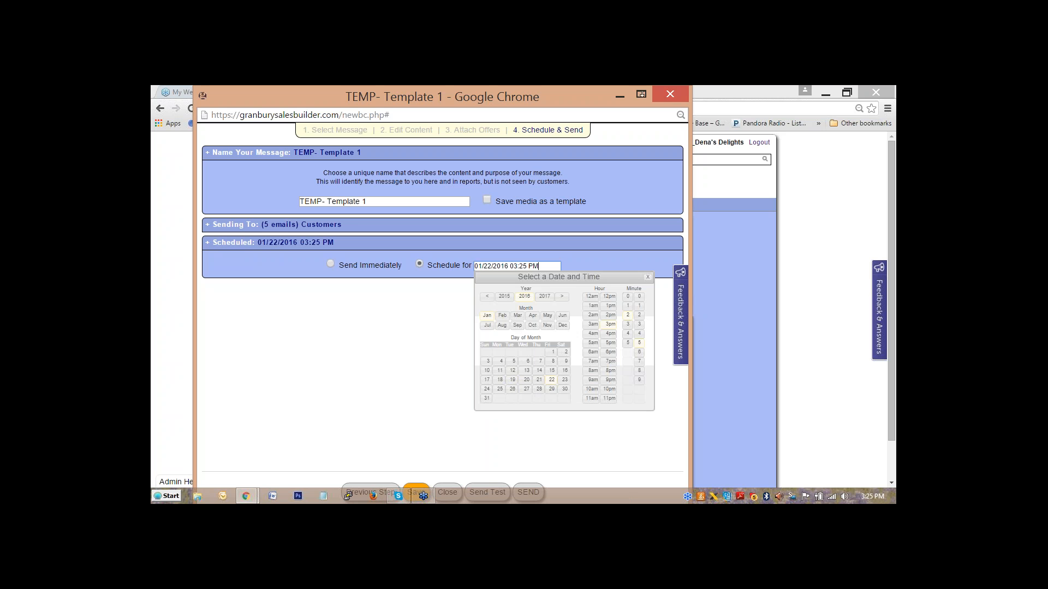
click(668, 100)
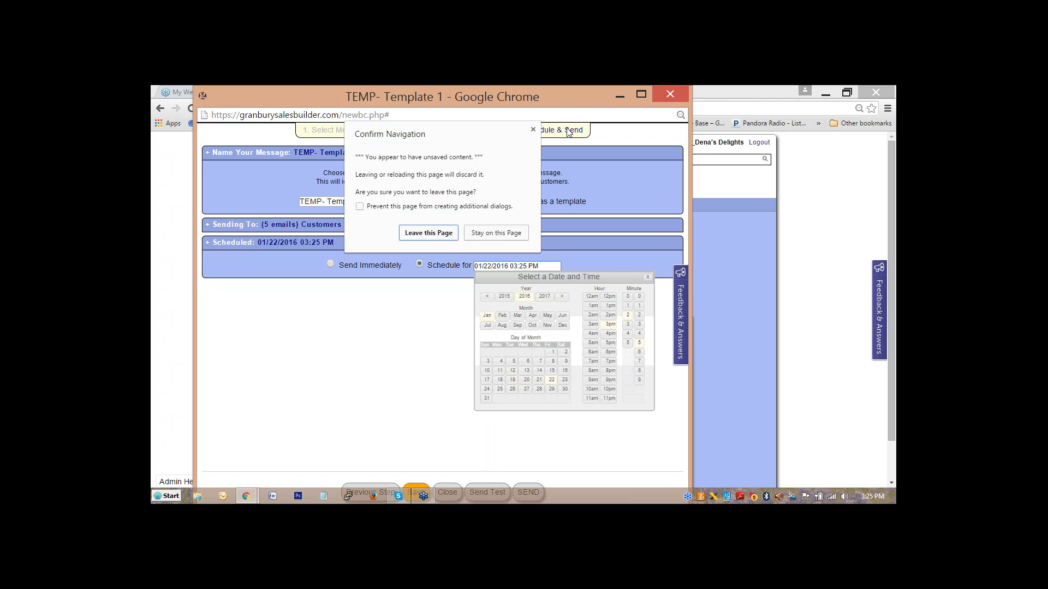
Stay on the page via the Confirm Navigation dialog and close the date and time picker.
click(534, 130)
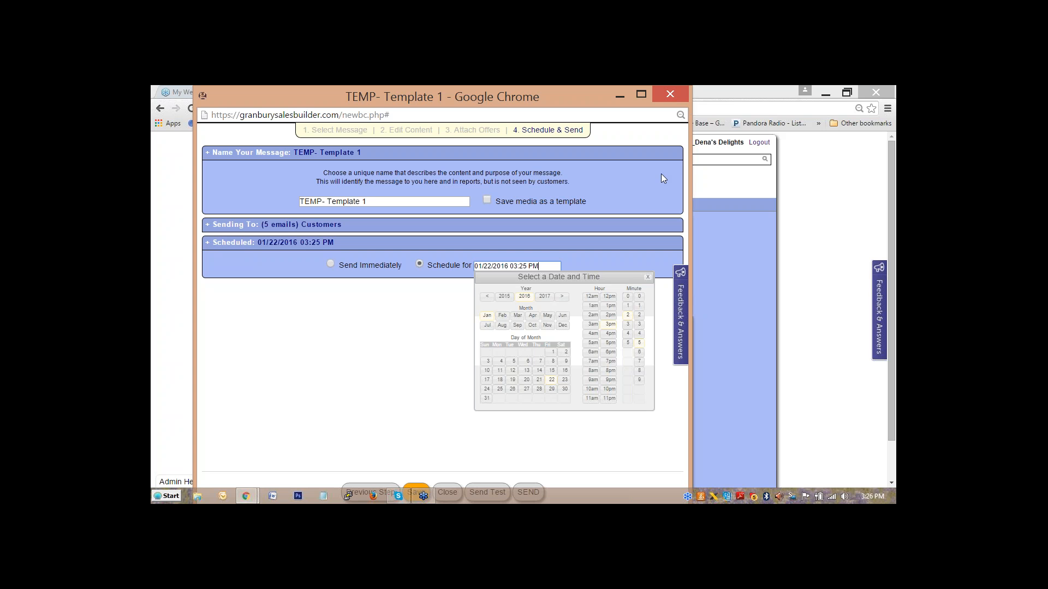
click(648, 277)
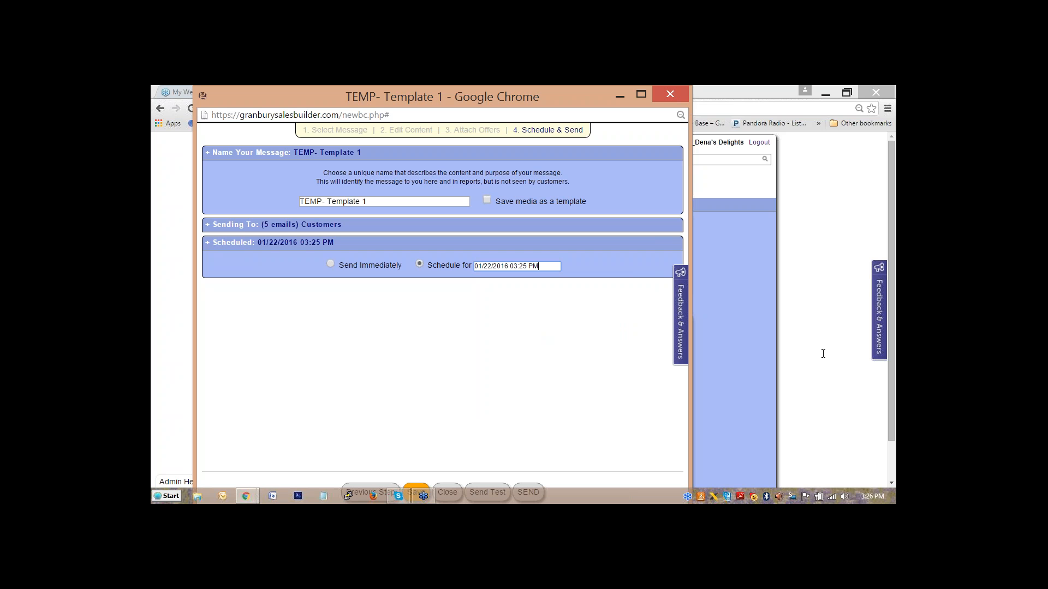
click(809, 306)
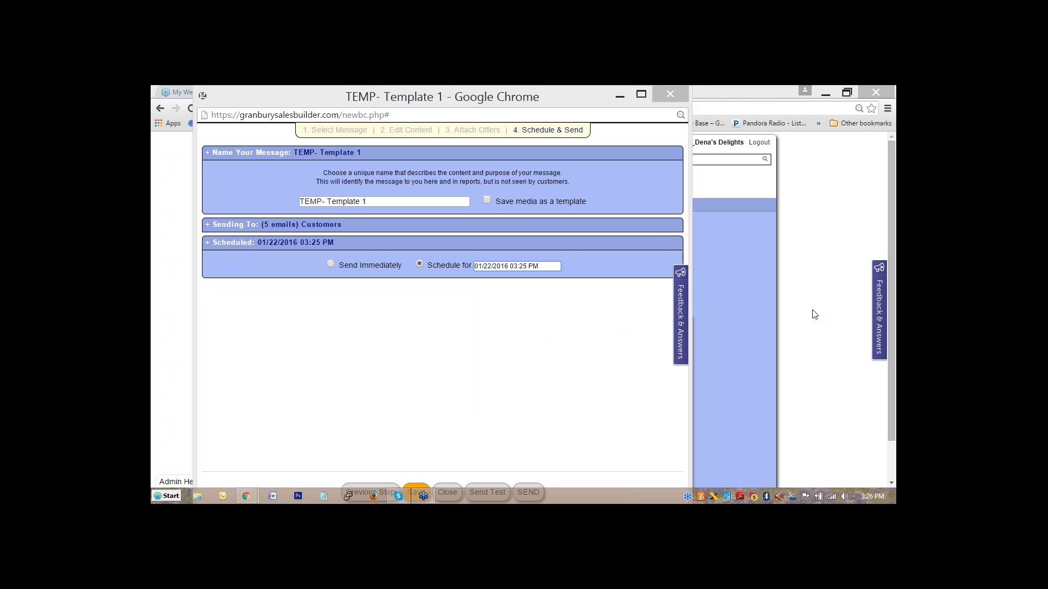